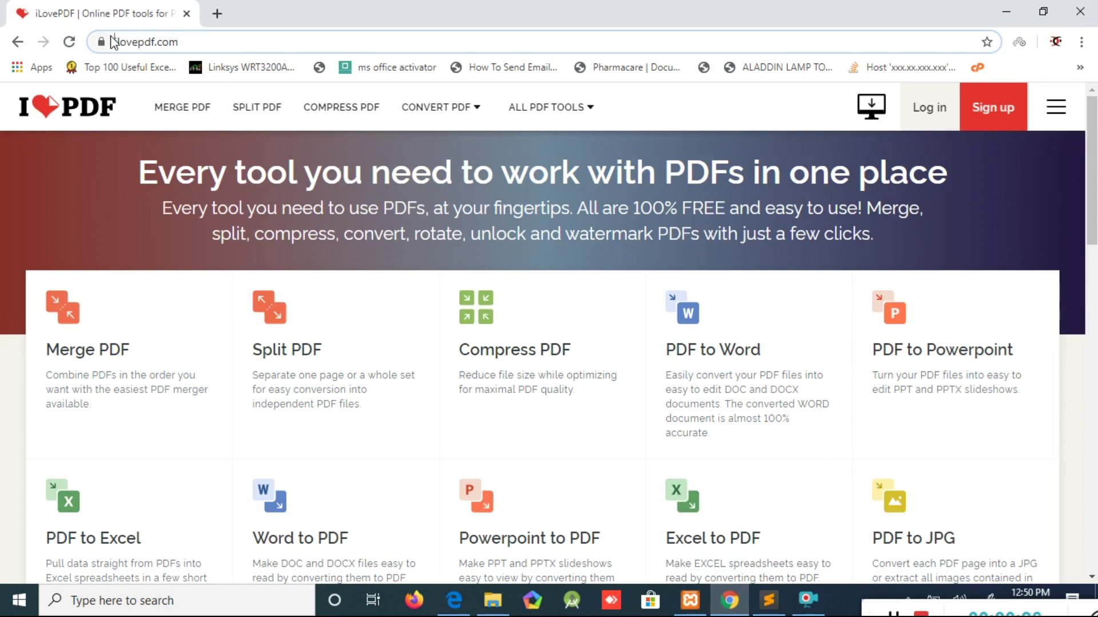
drag(115, 37, 263, 40)
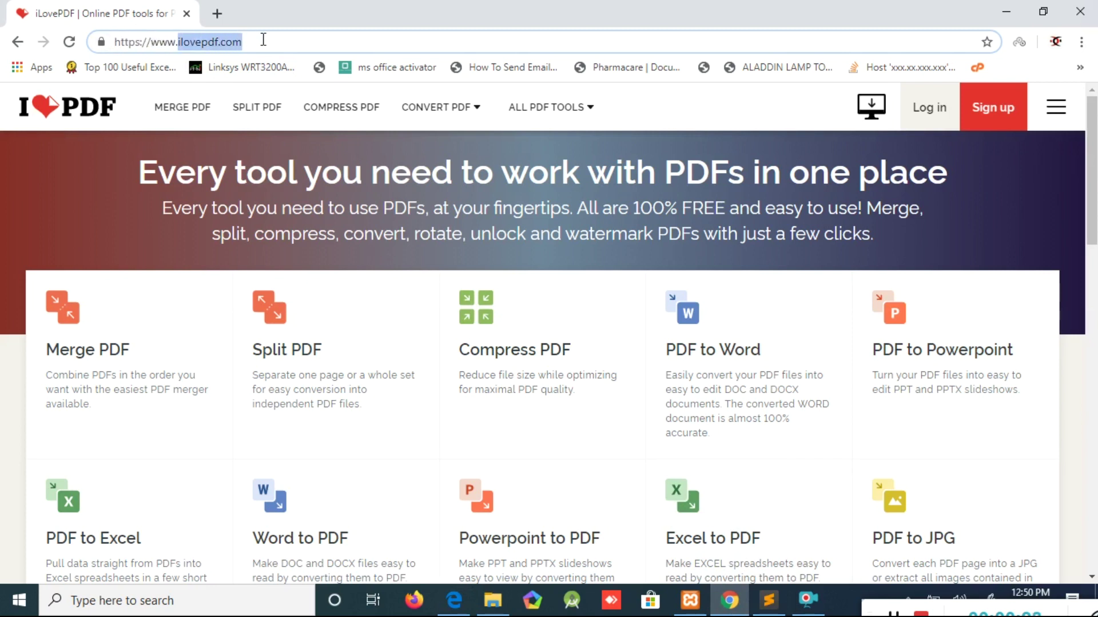
click(295, 41)
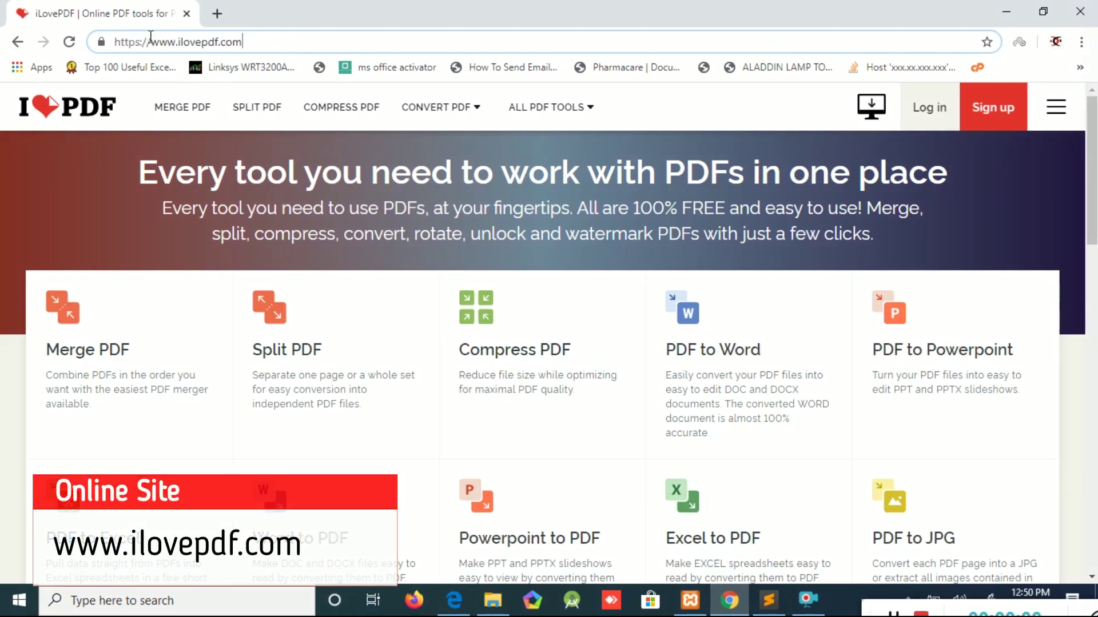
drag(152, 41, 244, 36)
click(275, 40)
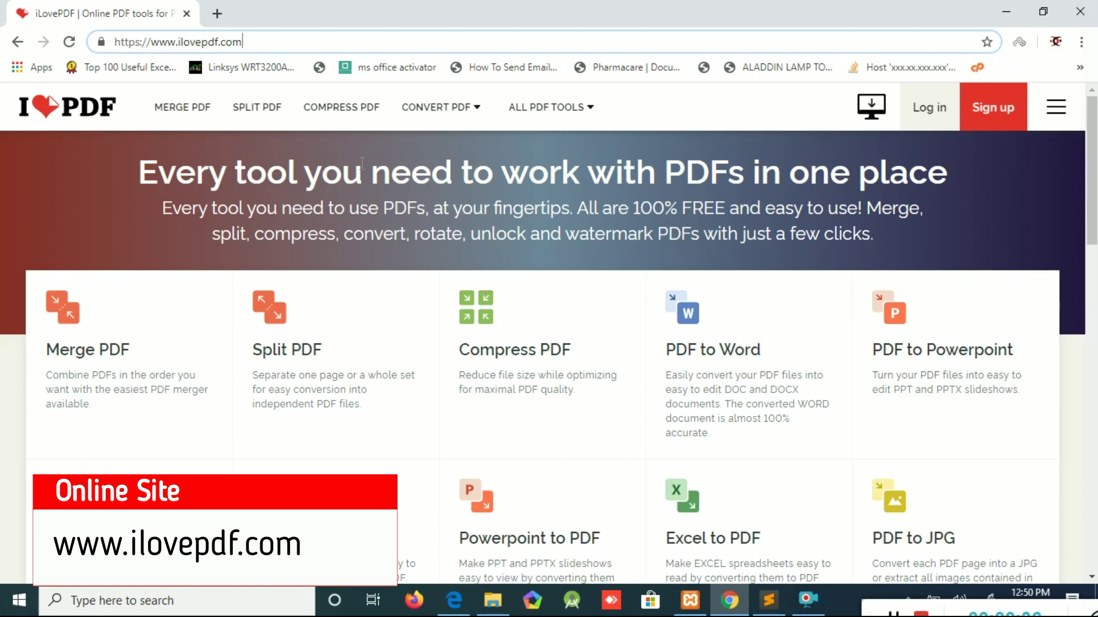
scroll(360, 225, down, 3)
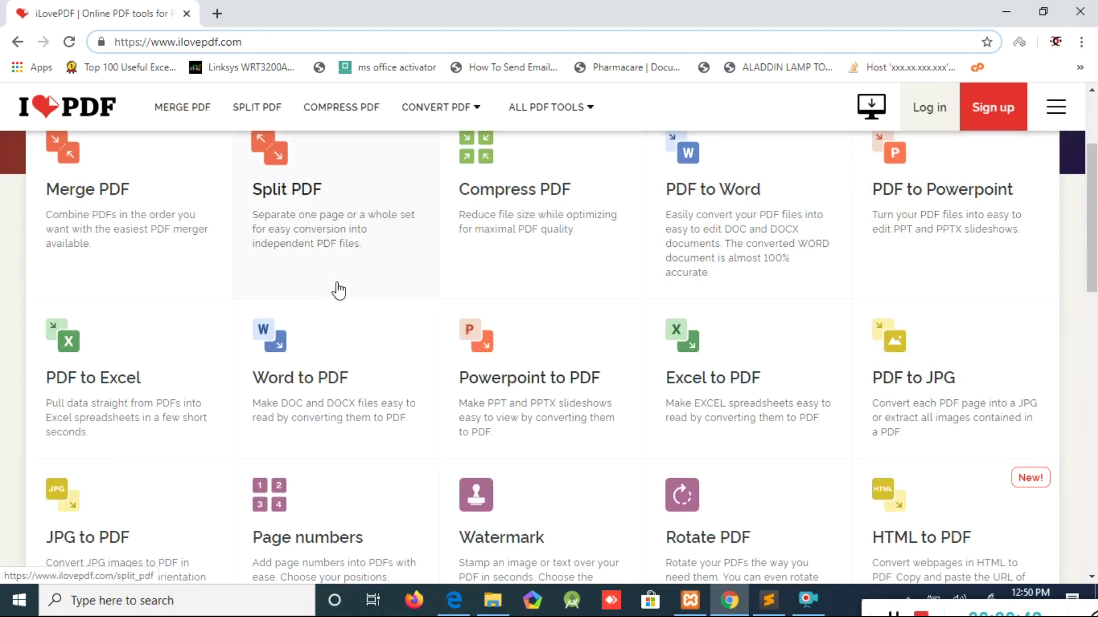
scroll(307, 282, up, 1)
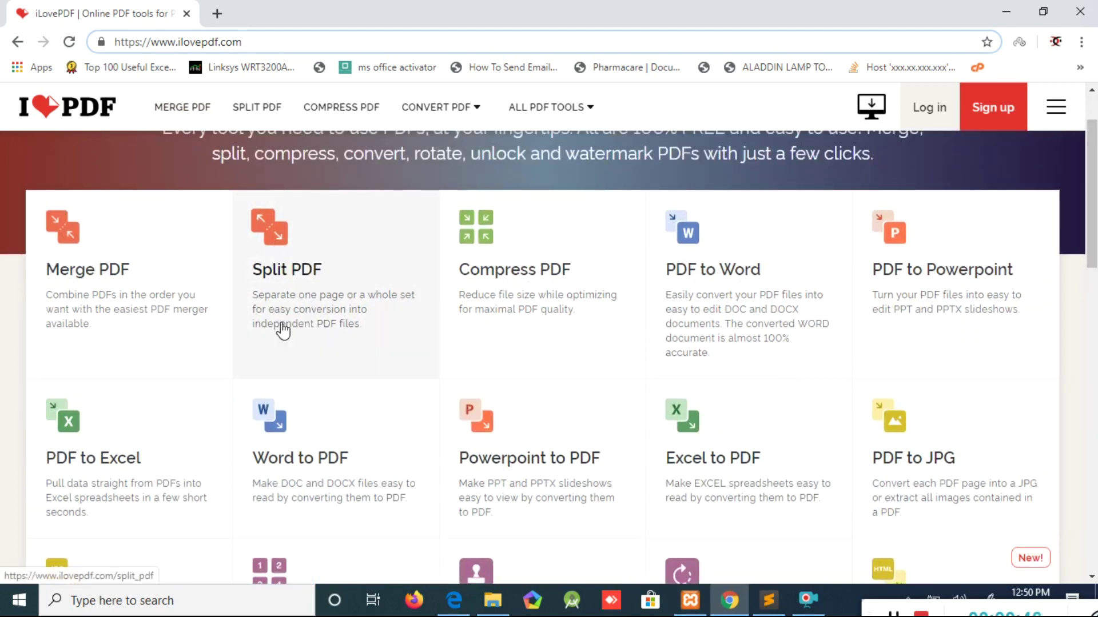
Step: Load ms-excel-exercises.pdf into the Split PDF tool
click(271, 242)
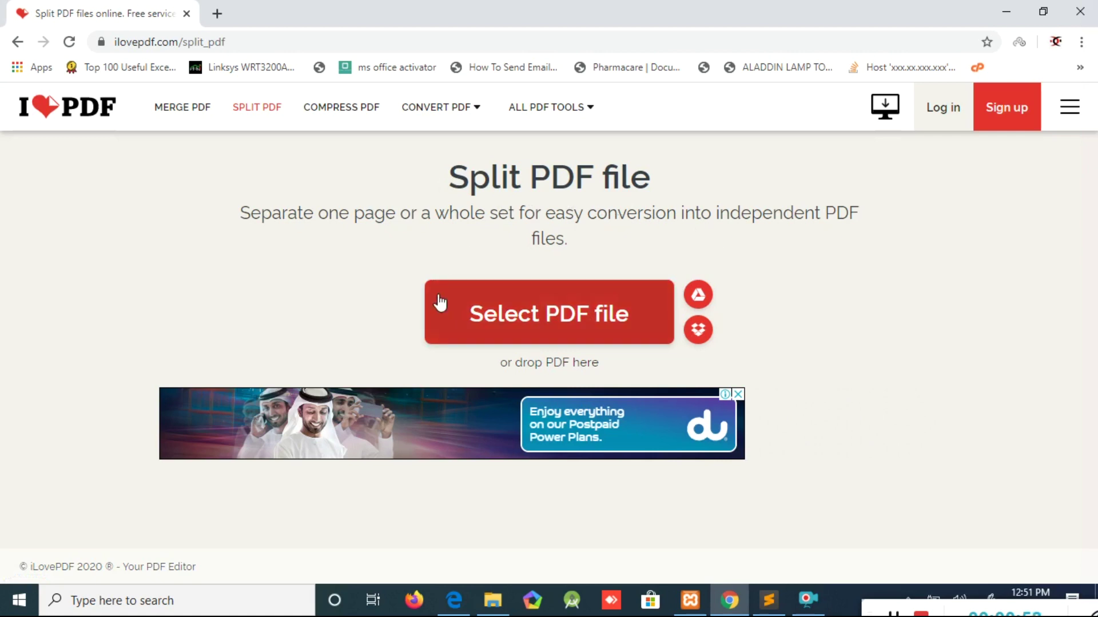
click(579, 324)
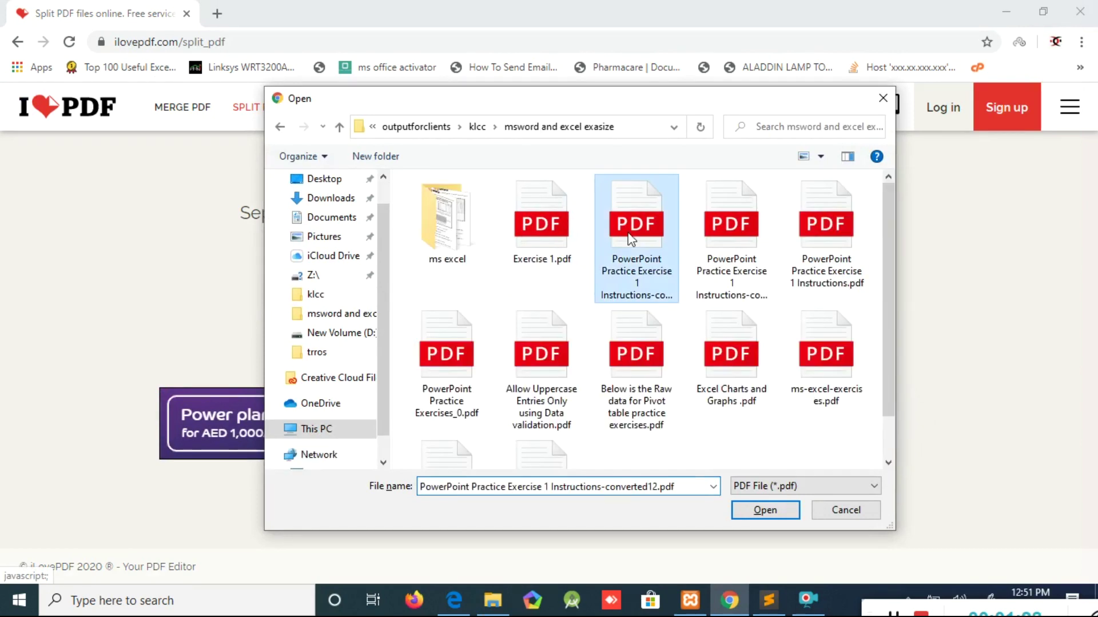
key(m)
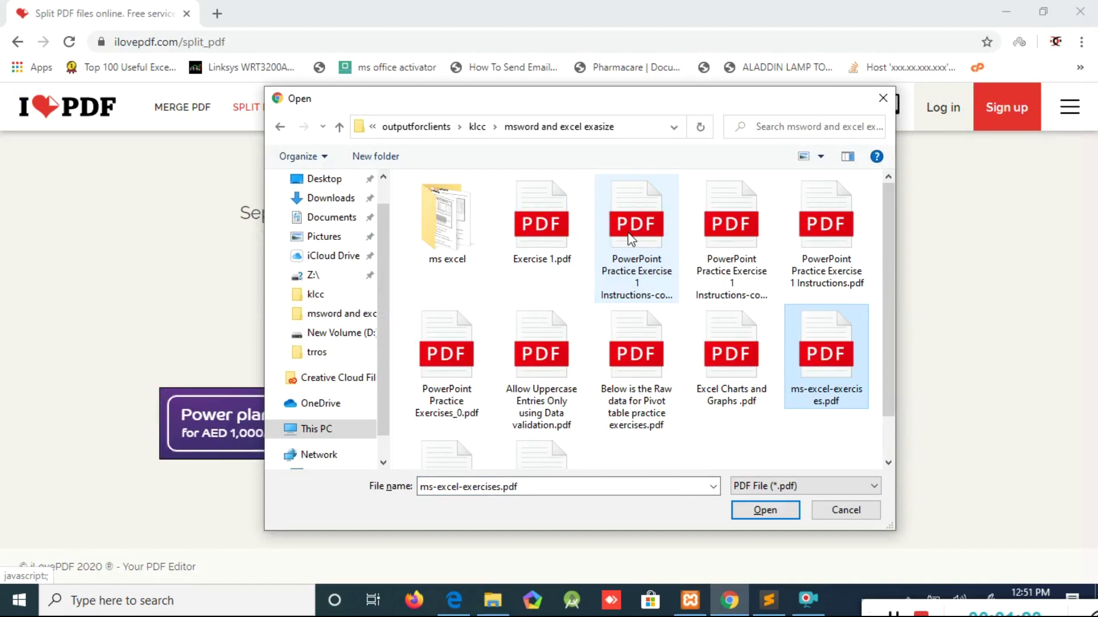
key(Return)
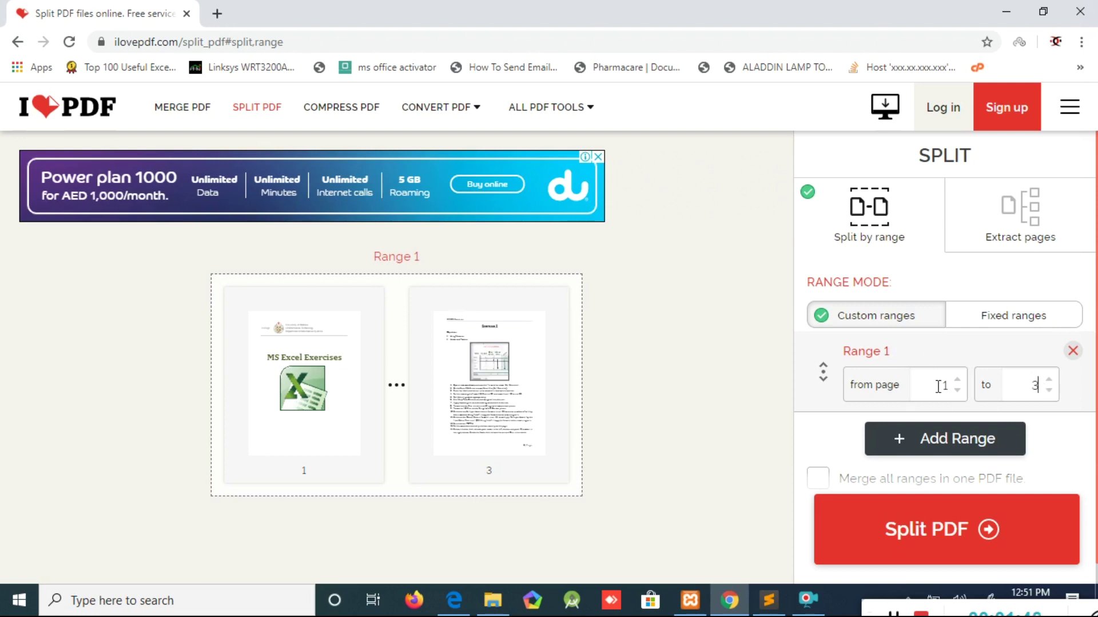
Step: Zoom the page to 150% and add a second range starting at page 8
key(ctrl+plus)
key(ctrl+plus)
key(ctrl+plus)
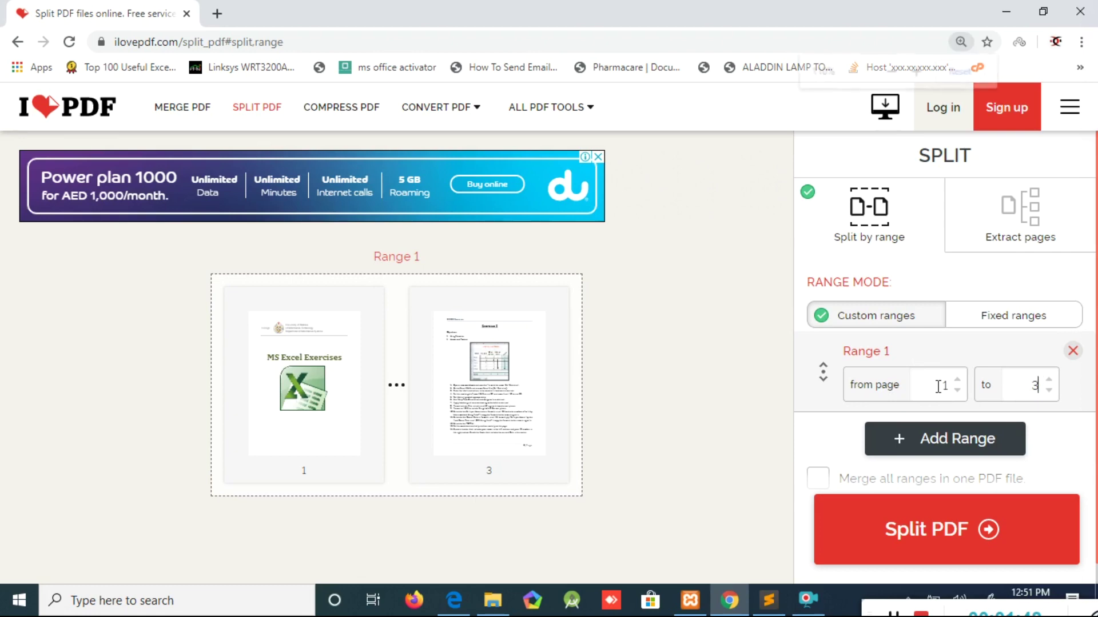
scroll(946, 378, down, 1)
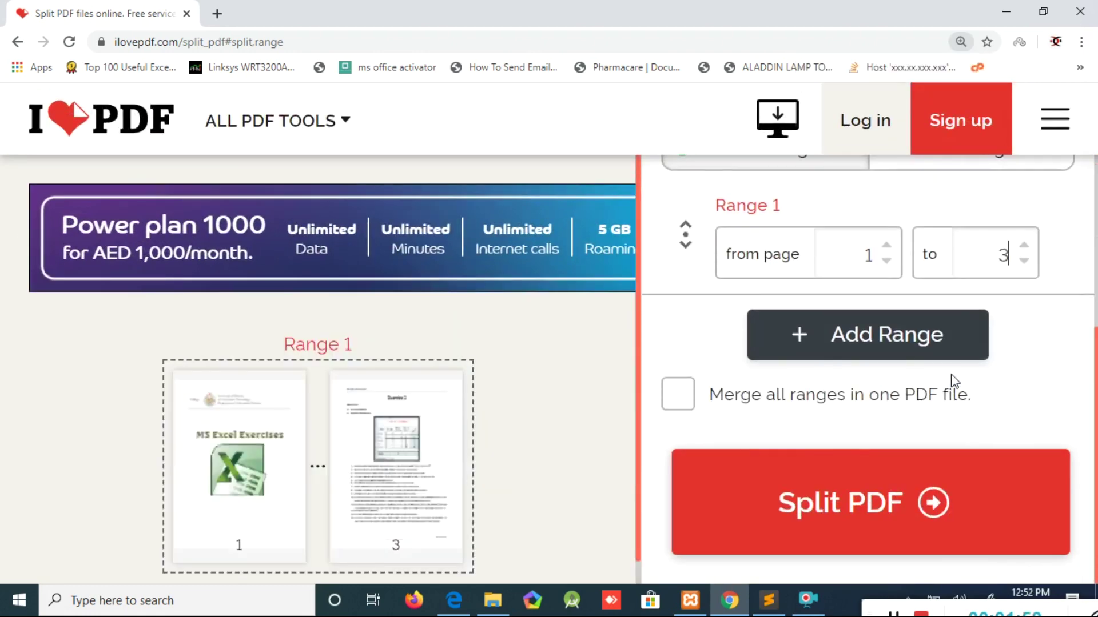
click(887, 349)
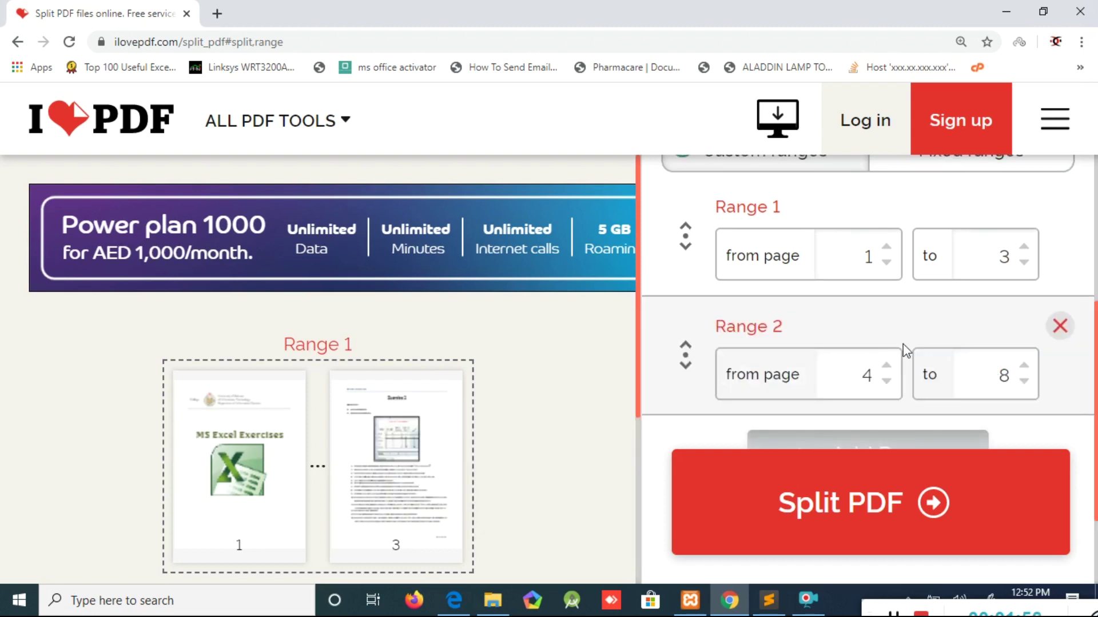
scroll(914, 343, down, 2)
double_click(864, 293)
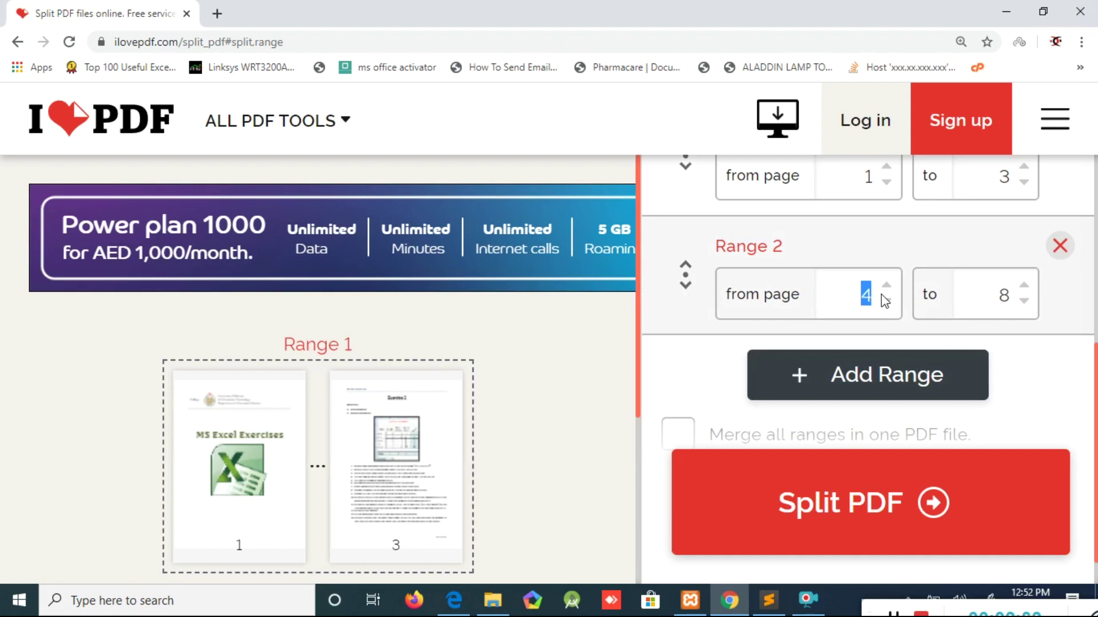
click(966, 333)
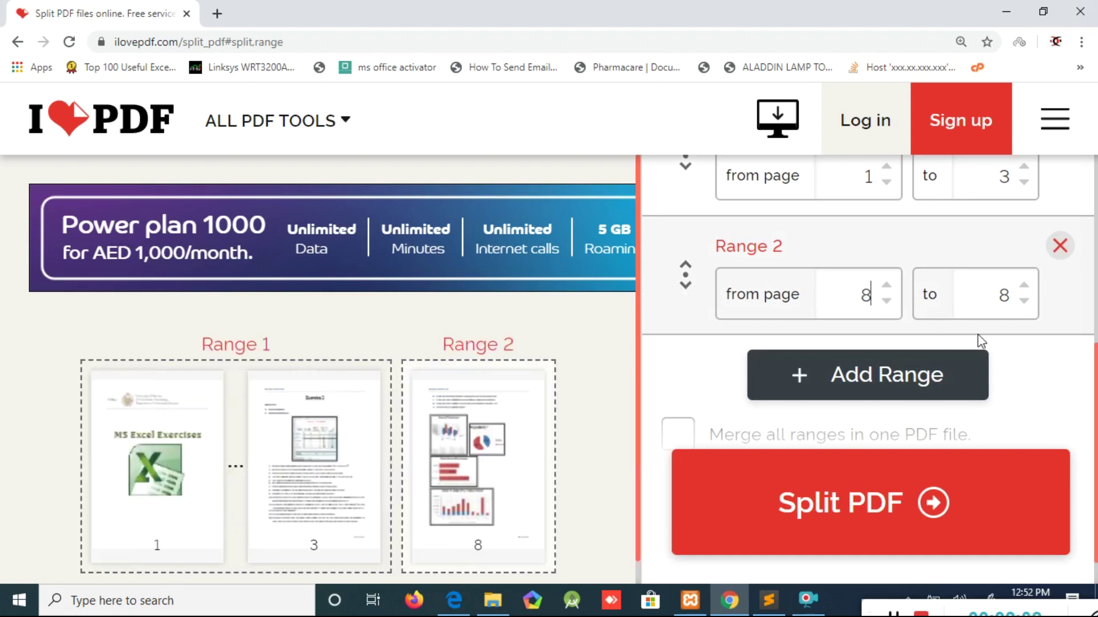
Step: Split the PDF into Range 1 (pages 1–3) and Range 2 (page 8)
scroll(979, 339, up, 2)
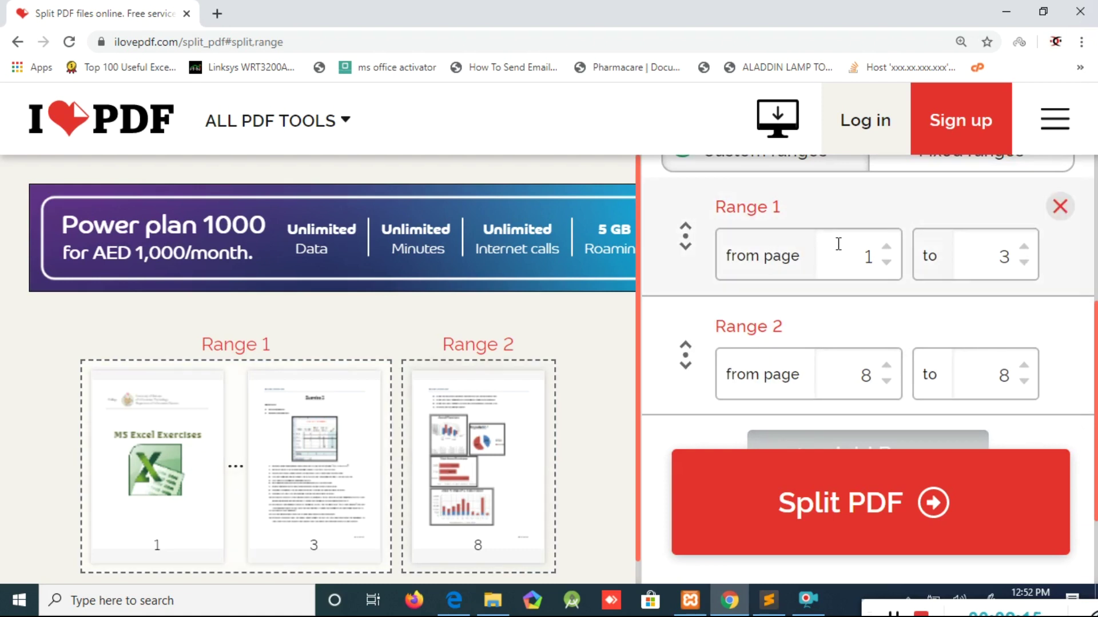
scroll(839, 351, down, 2)
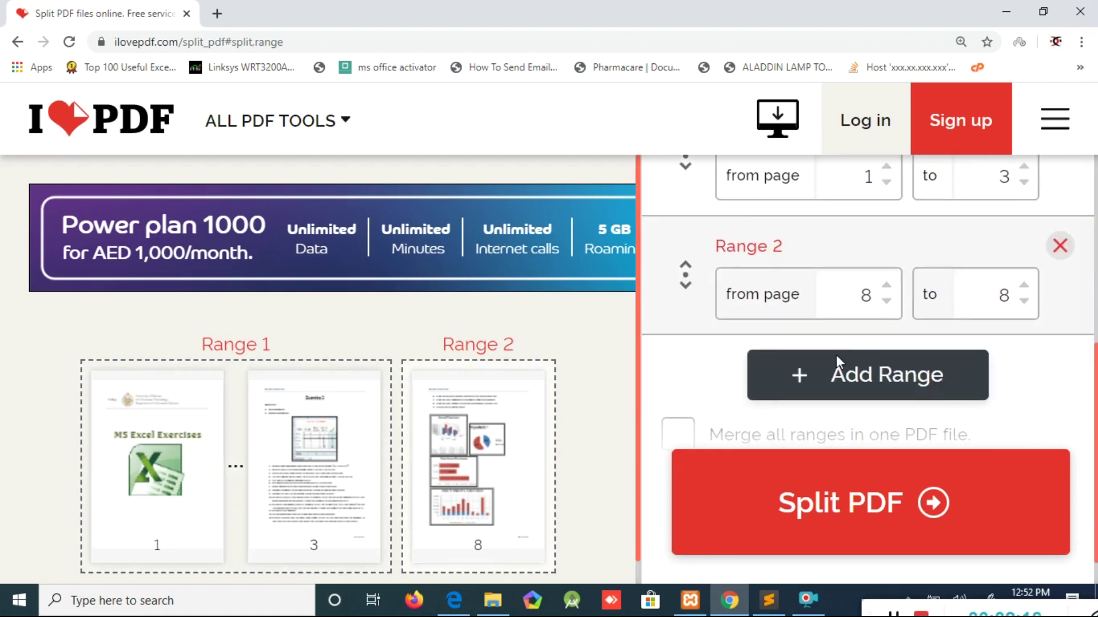
click(852, 494)
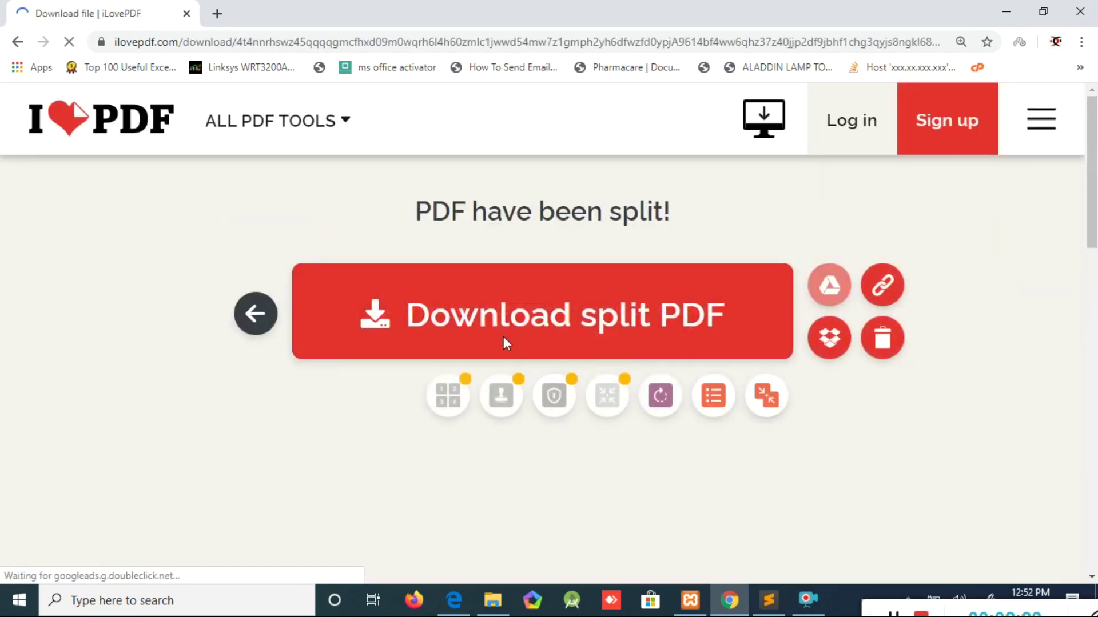
Step: Download ilovepdf_split-range.zip and show it in the Downloads folder
click(623, 316)
click(623, 317)
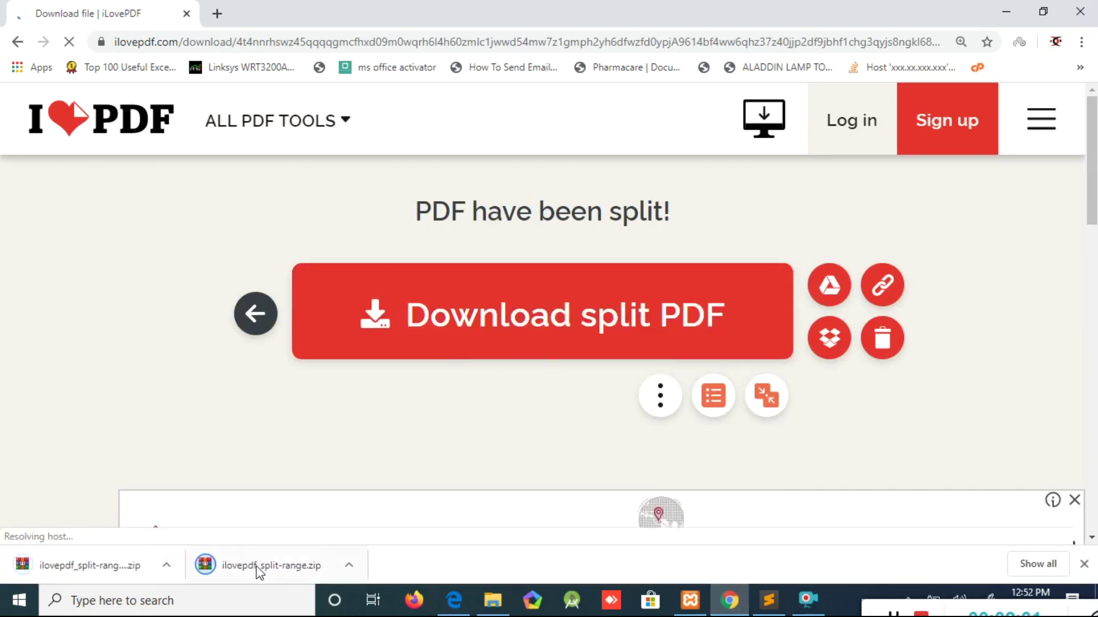
click(347, 565)
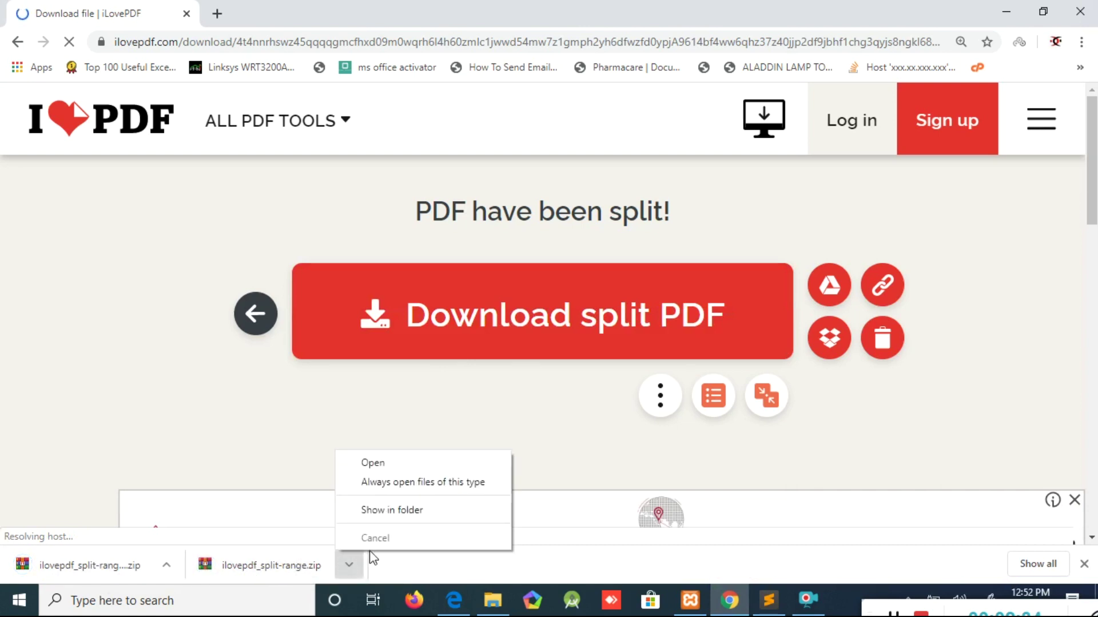
click(392, 510)
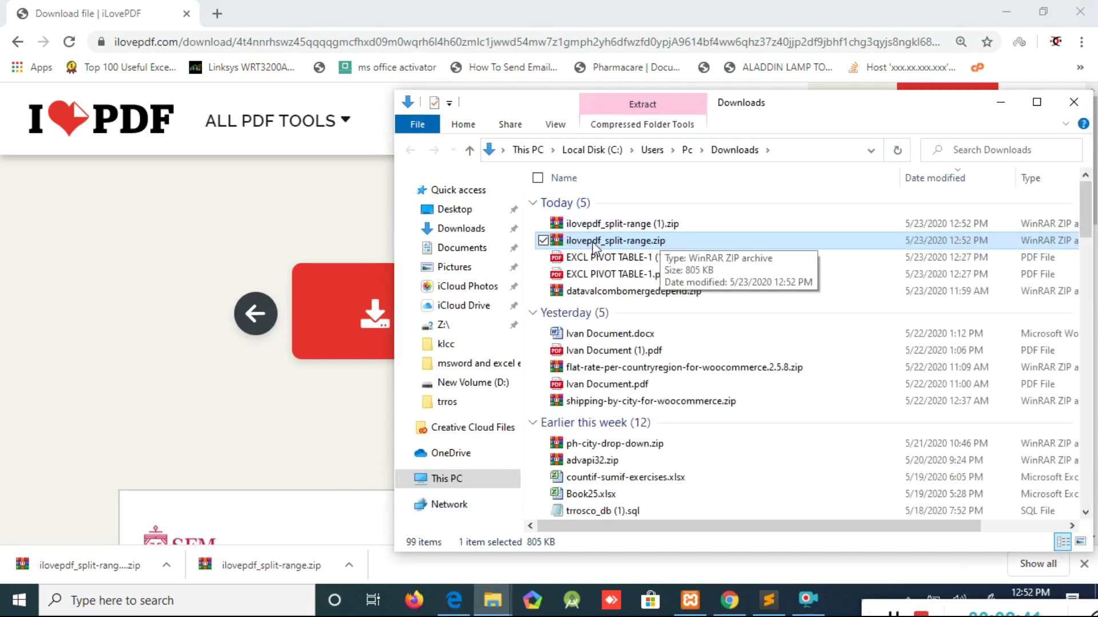
Step: Extract the zip to an ilovepdf_split-range folder and open ms-excel-exercises-1-3.pdf
right_click(592, 243)
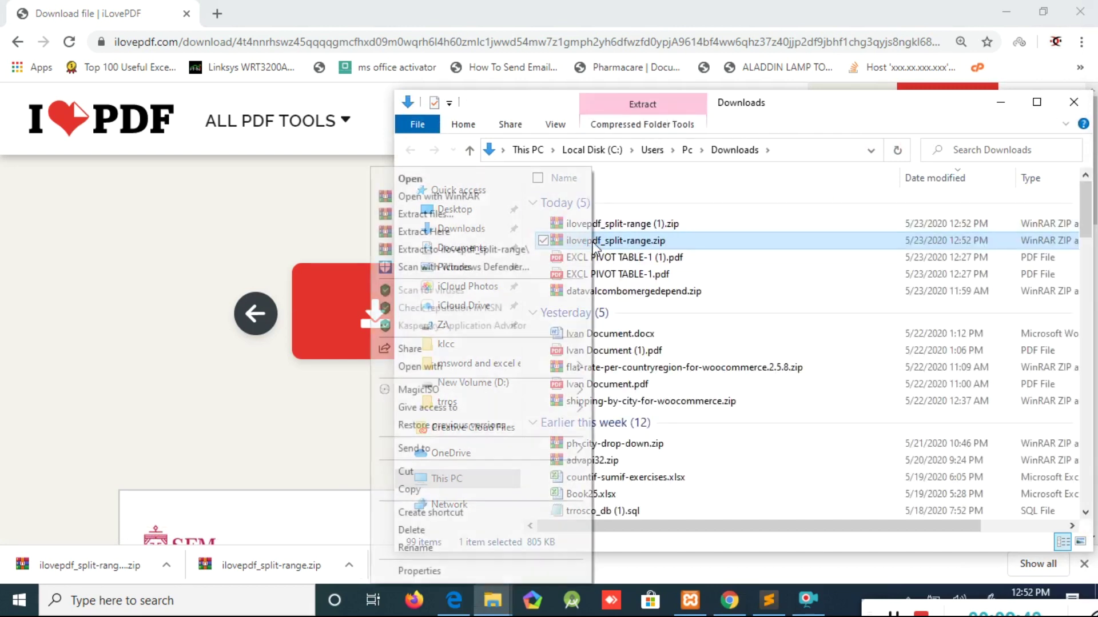
click(494, 250)
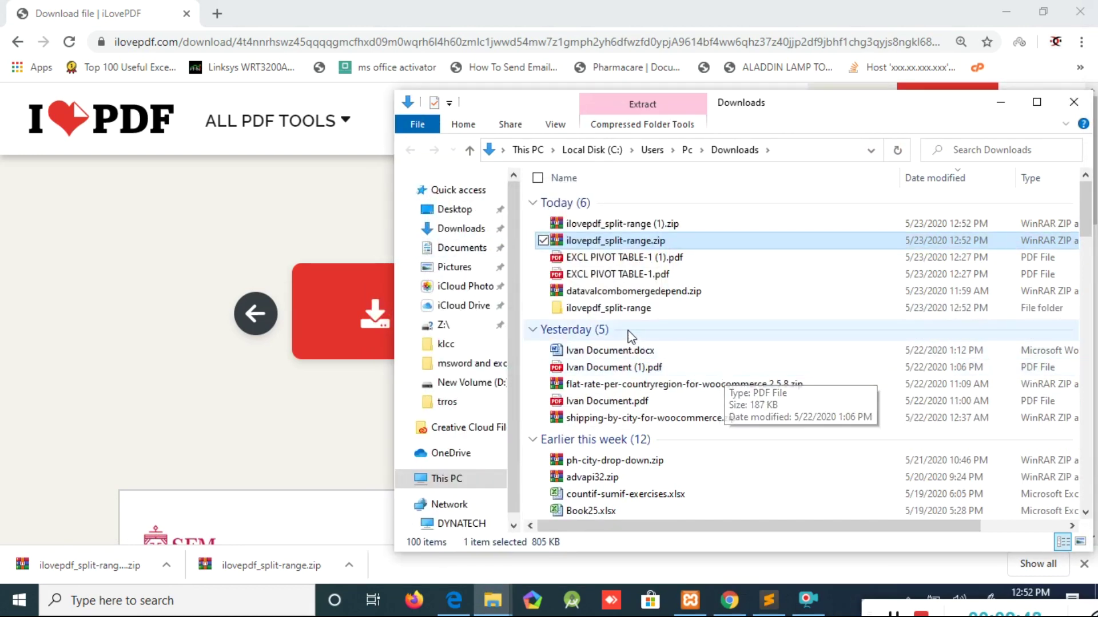
double_click(595, 309)
double_click(679, 106)
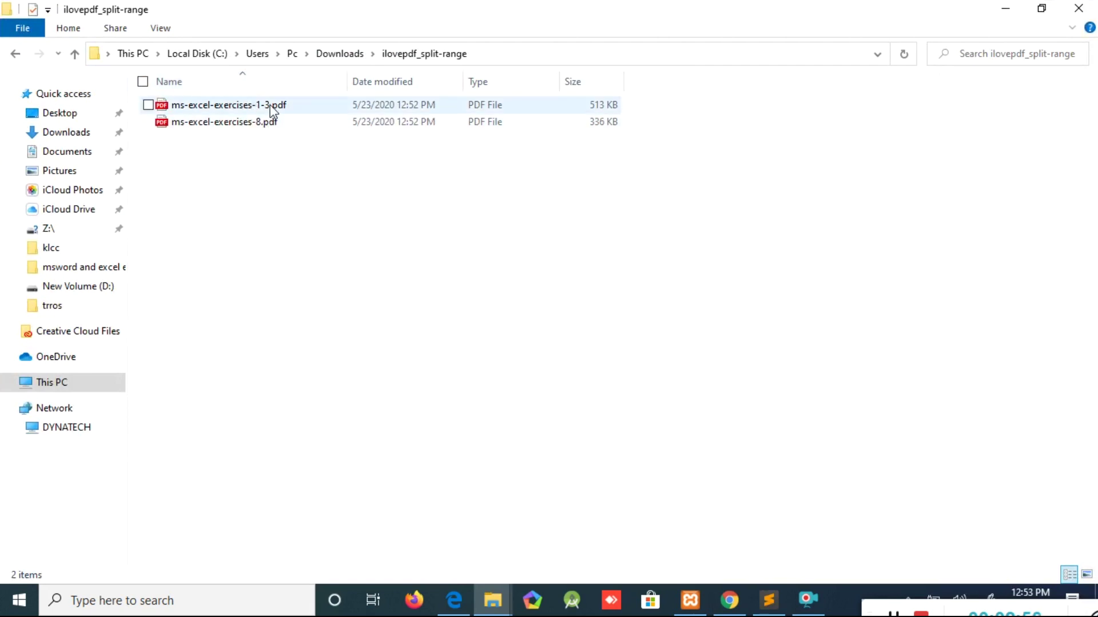
double_click(273, 109)
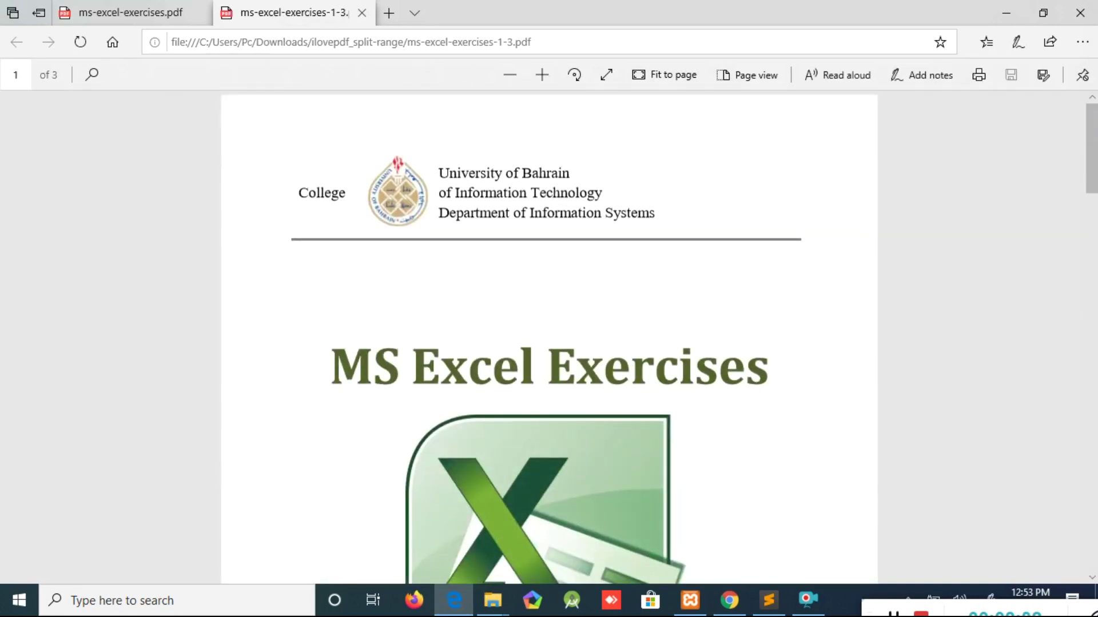
Step: Open ms-excel-exercises-8.pdf from the ilovepdf_split-range folder
scroll(549, 337, down, 20)
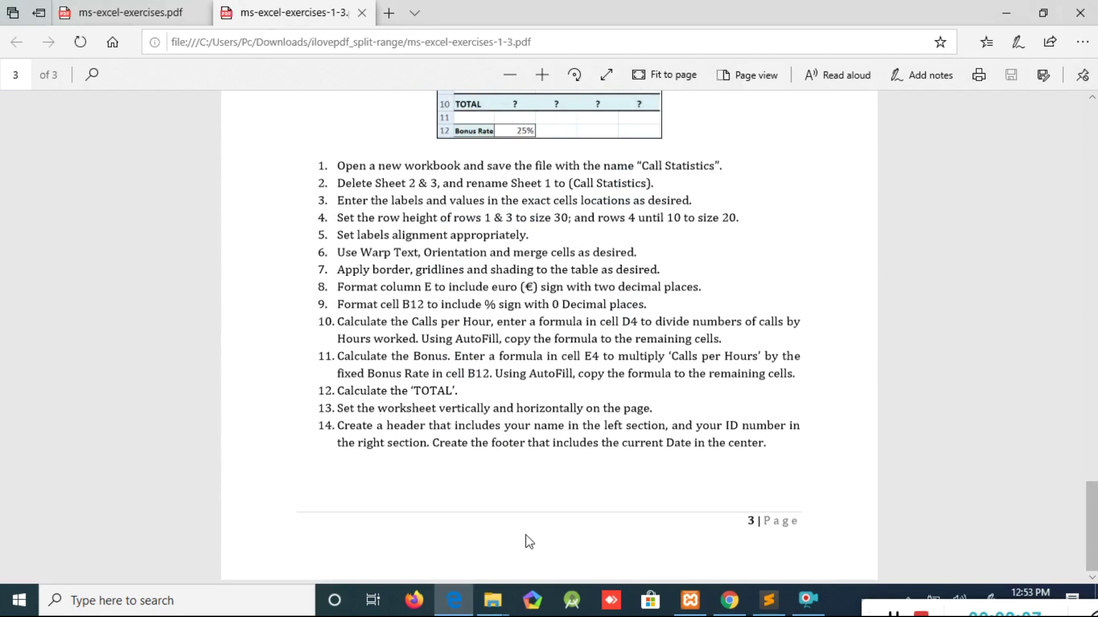
mouse_move(493, 599)
click(600, 529)
click(227, 123)
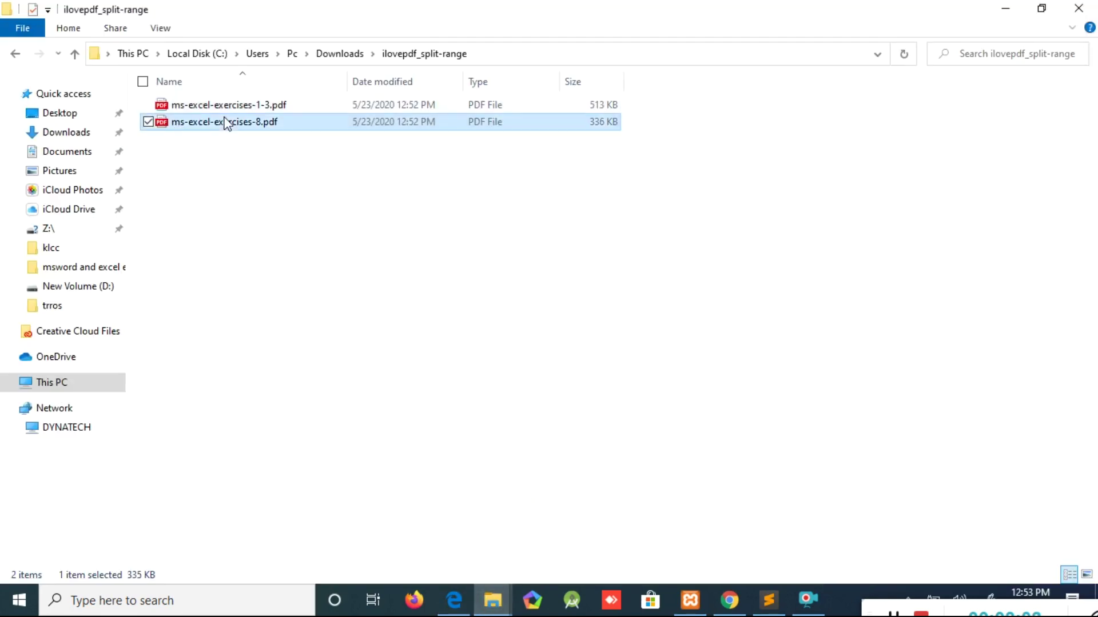
double_click(227, 123)
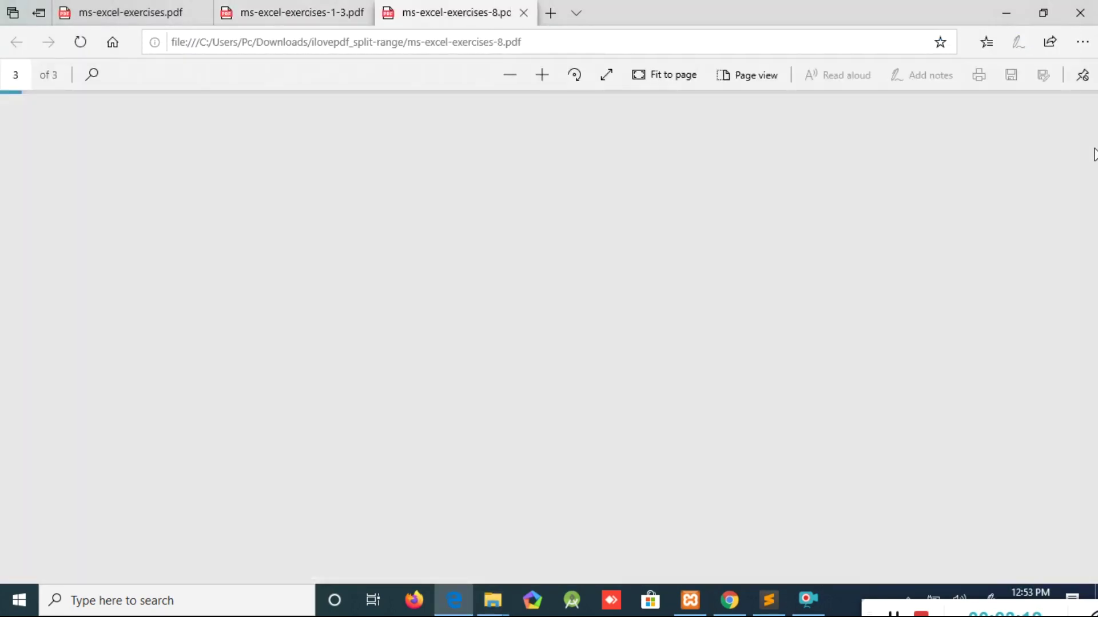
Step: Switch between the pages 1–3 and page 8 PDF tabs in Edge to compare them
scroll(1094, 343, down, 6)
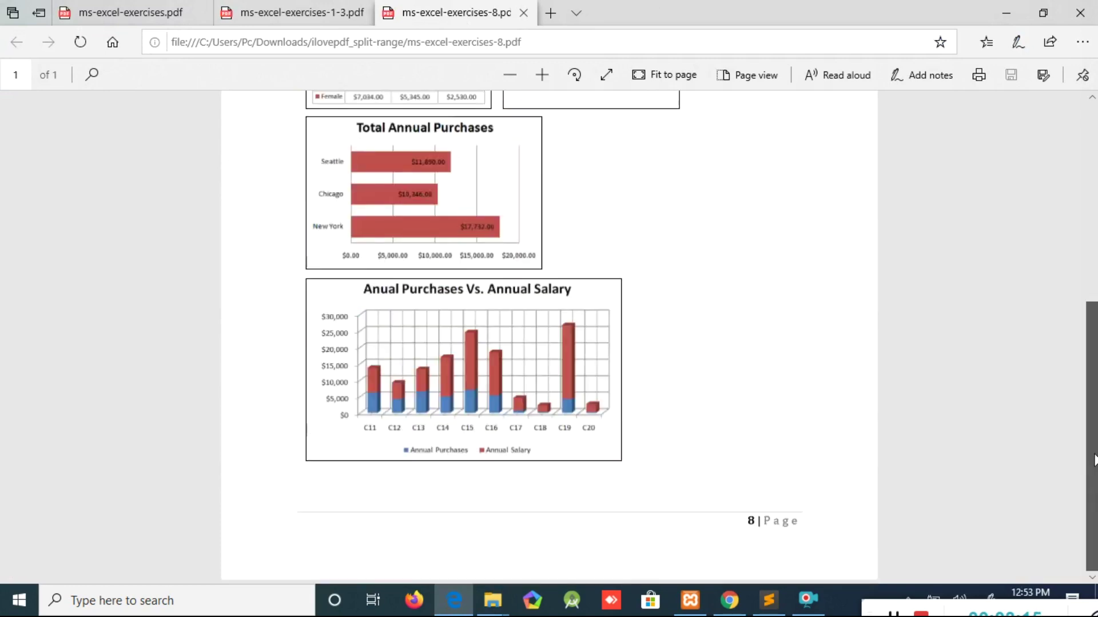
scroll(1094, 460, up, 2)
click(318, 12)
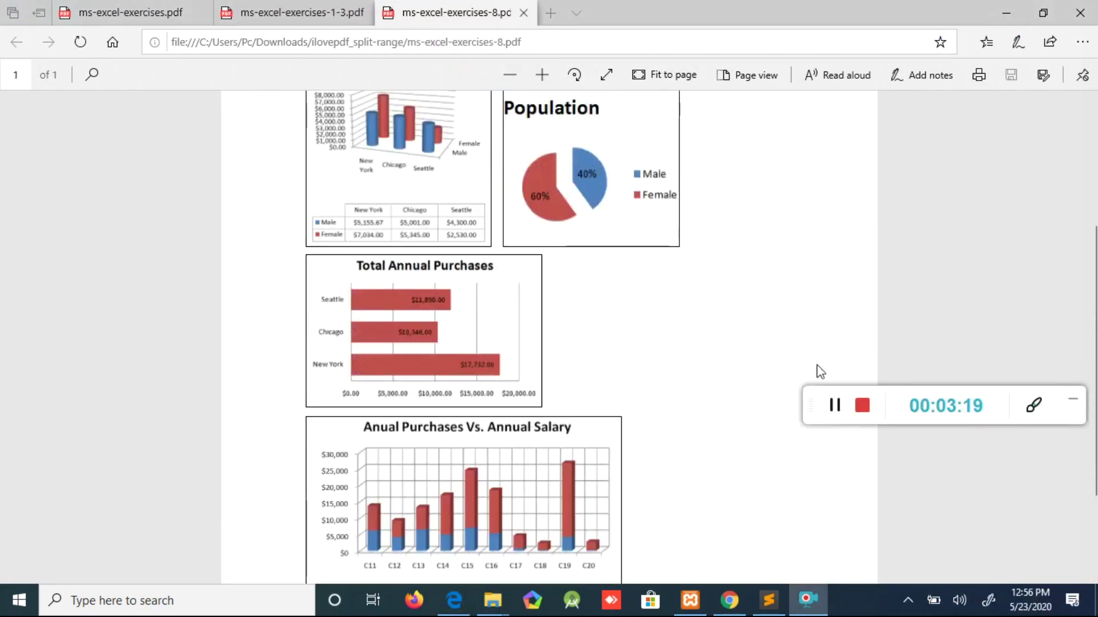
click(306, 8)
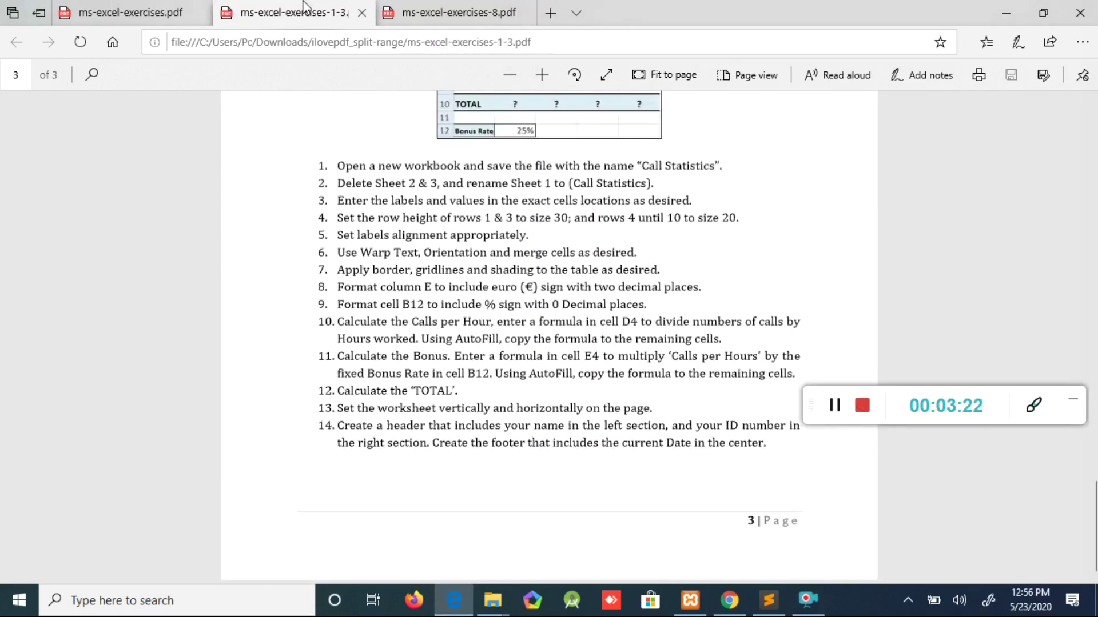
click(448, 9)
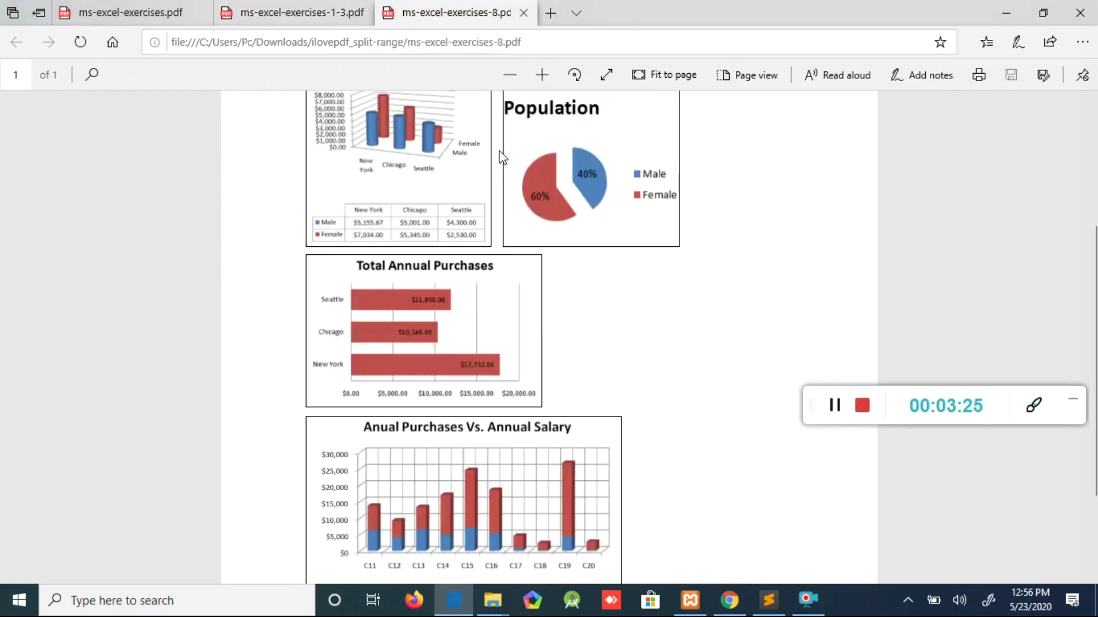
click(302, 8)
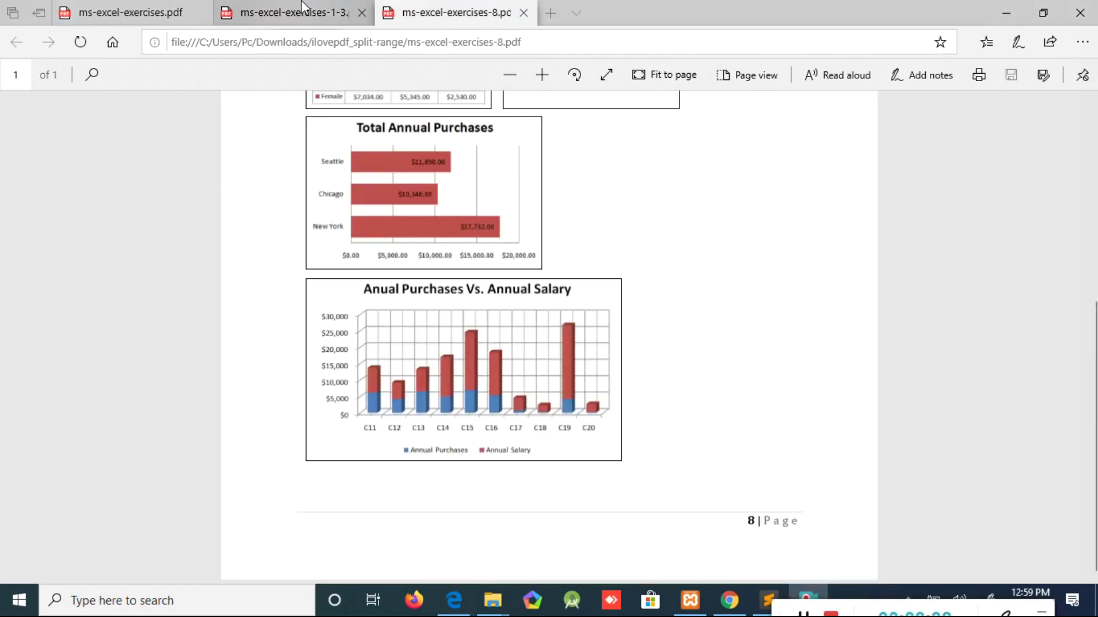
mouse_move(301, 7)
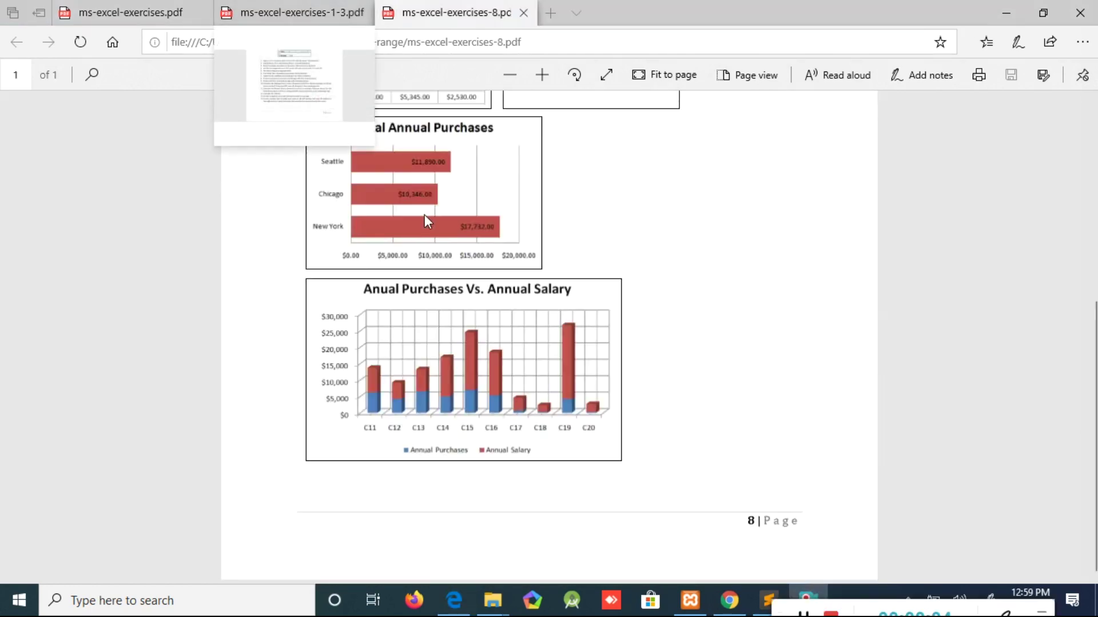
click(303, 8)
Step: Recheck both split PDFs, then return to the iLovePDF page in Chrome
scroll(411, 252, up, 20)
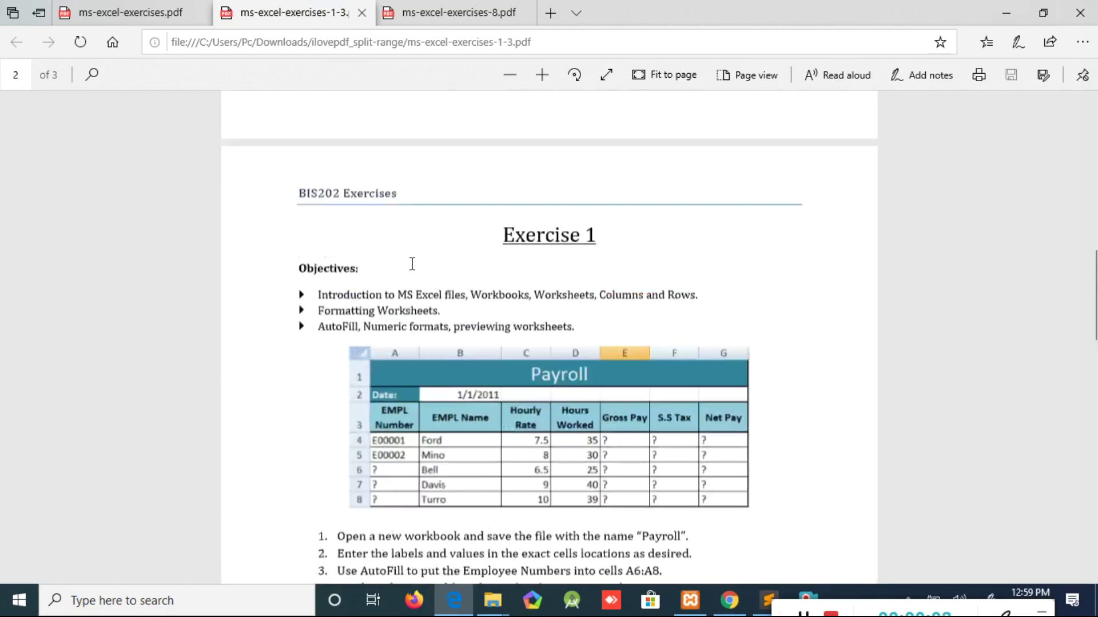
scroll(412, 268, down, 20)
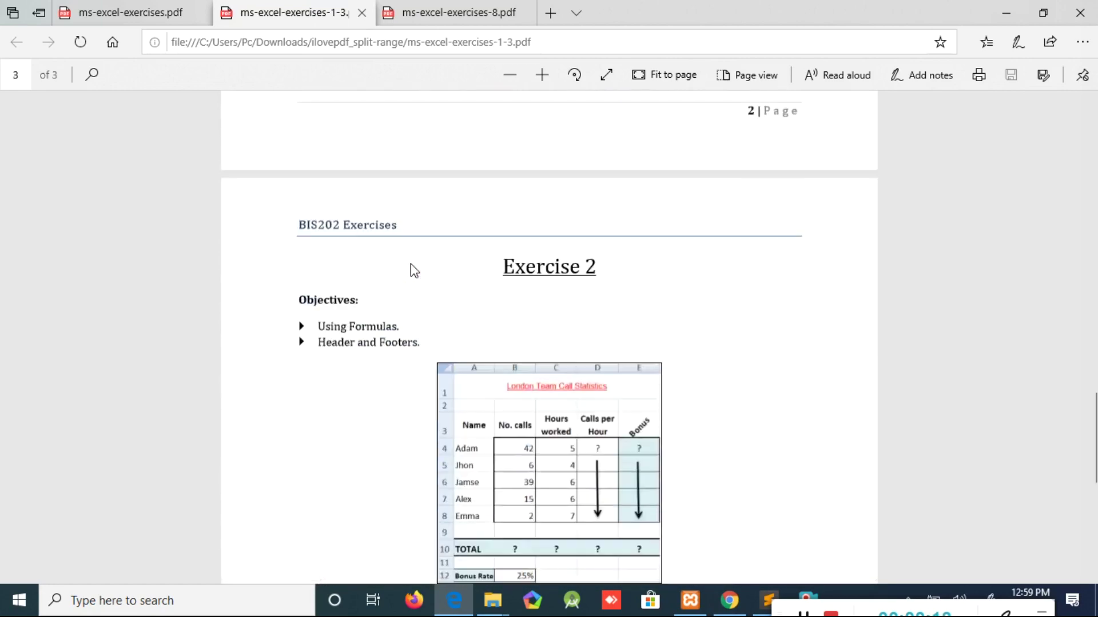
click(419, 7)
scroll(520, 318, up, 5)
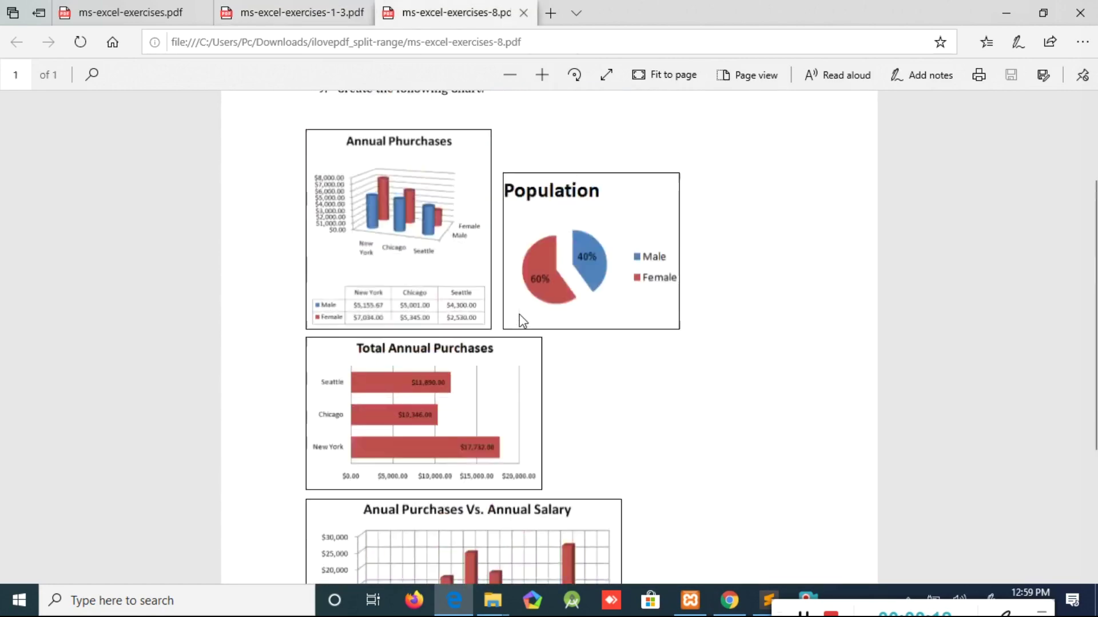
scroll(522, 321, down, 5)
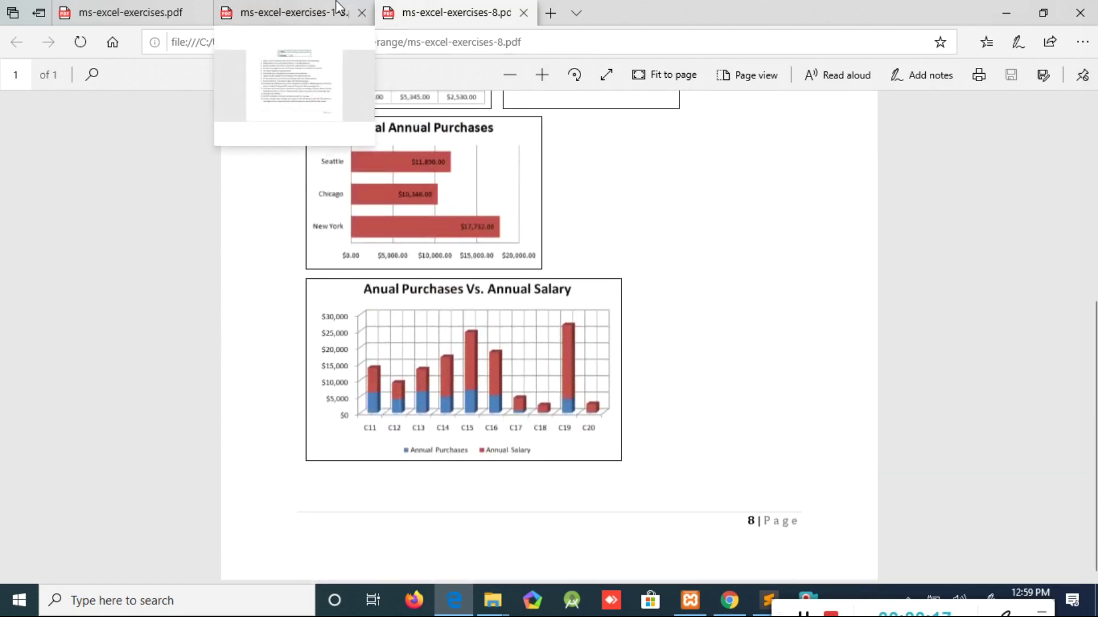
click(363, 113)
click(410, 6)
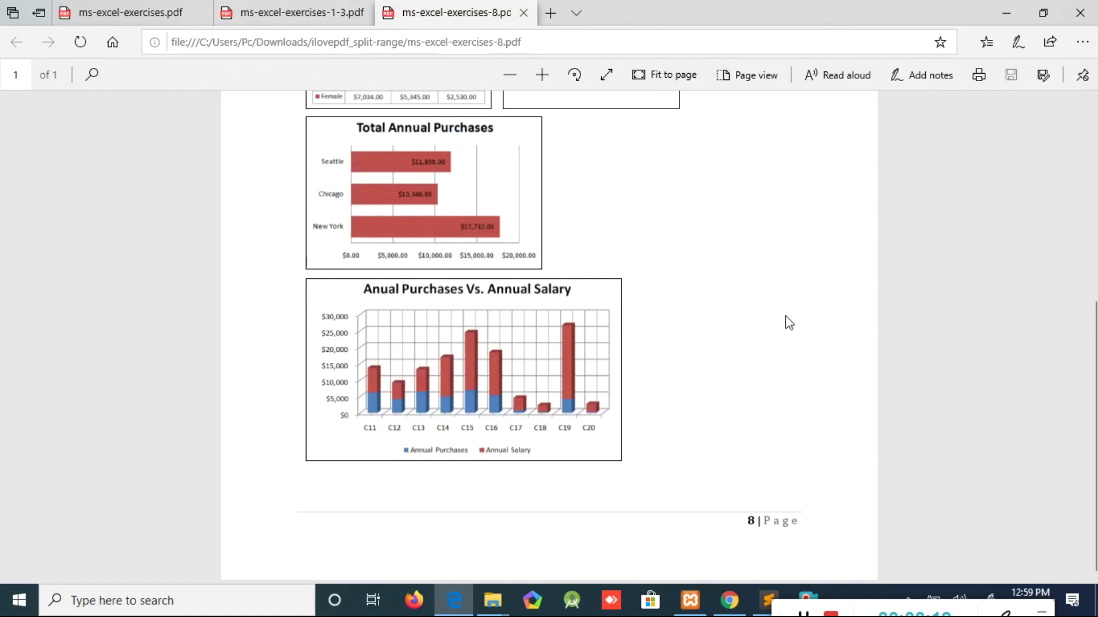
click(728, 601)
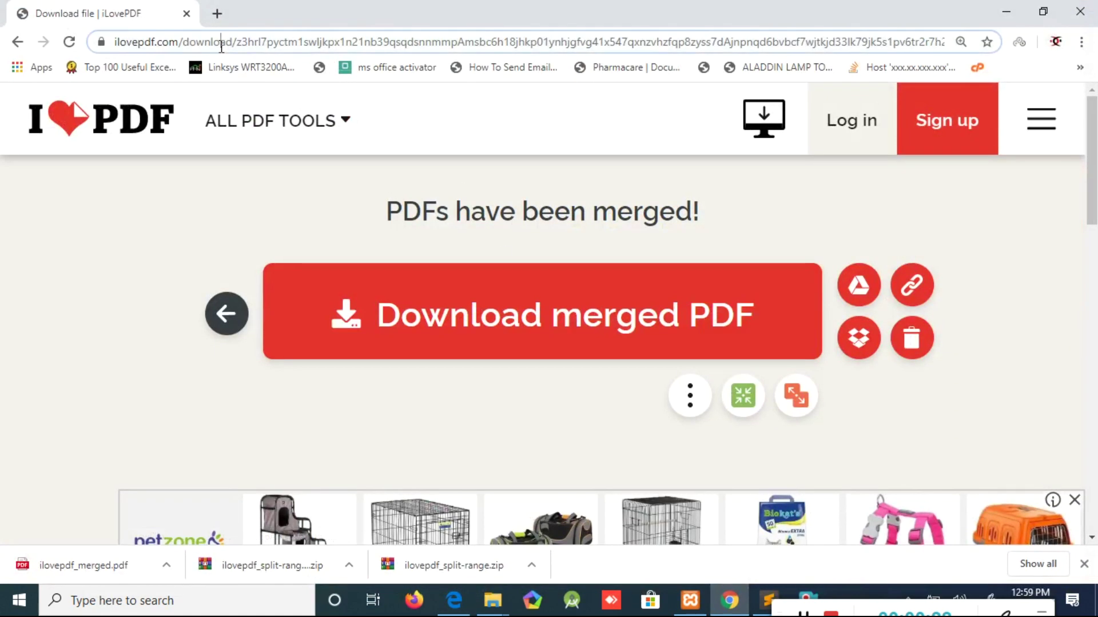
Step: Go to ilovepdf.com and open the Merge PDF tool
click(222, 45)
text(ilovepdf.com)
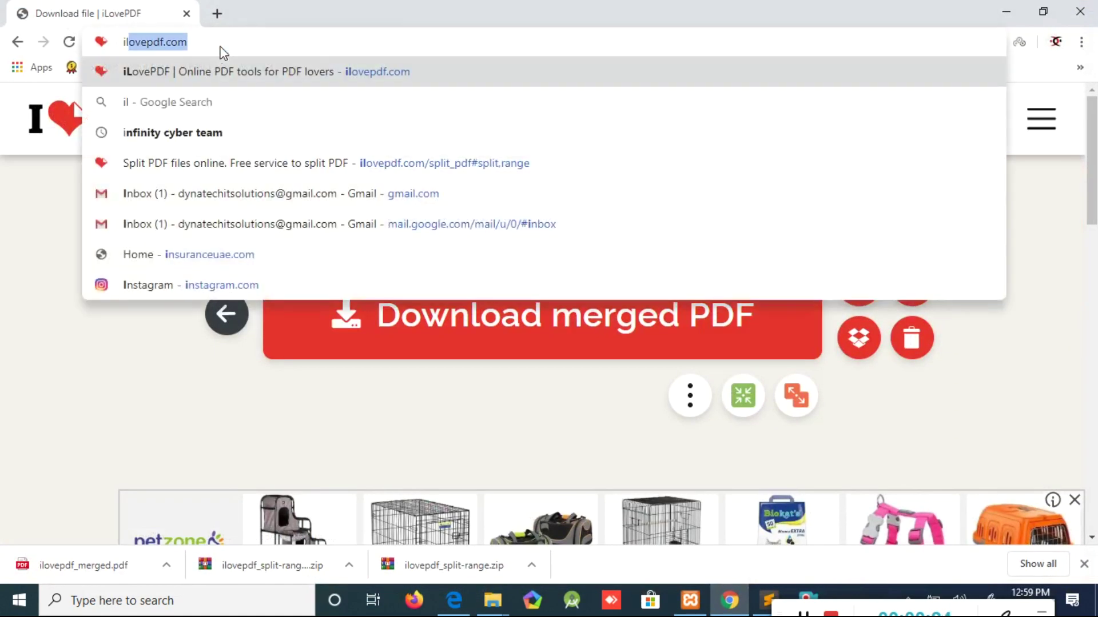
key(Return)
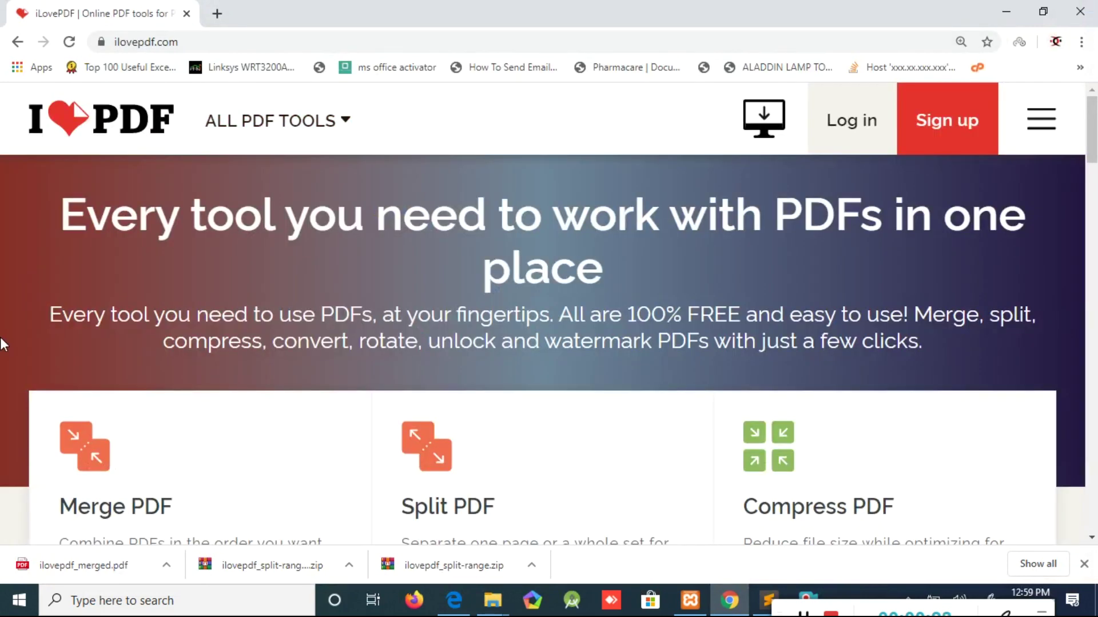
drag(792, 610, 791, 592)
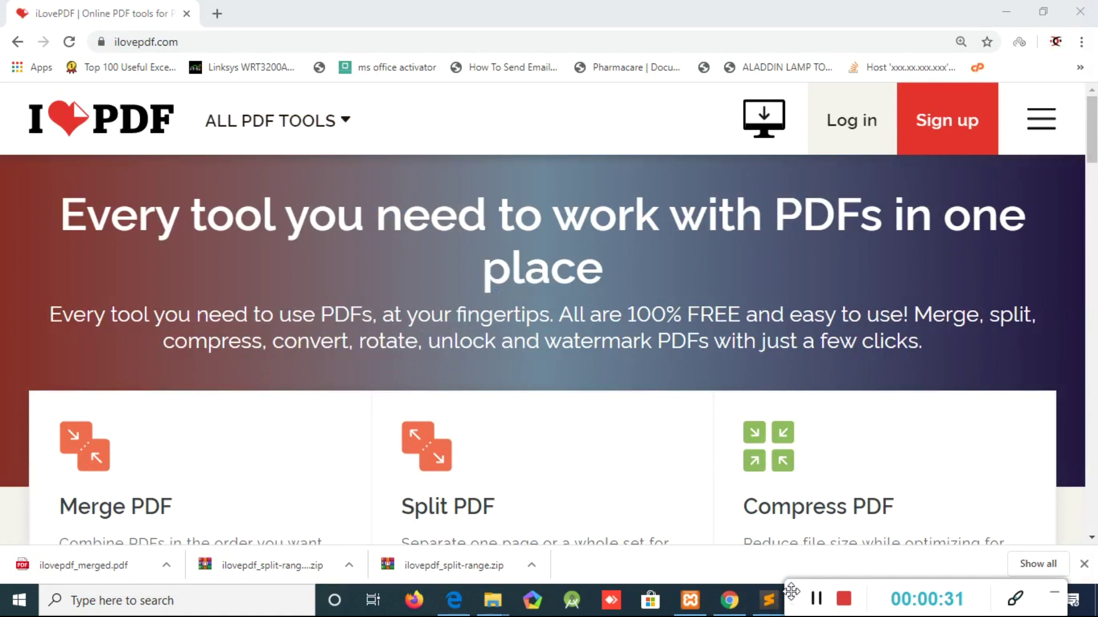
click(105, 455)
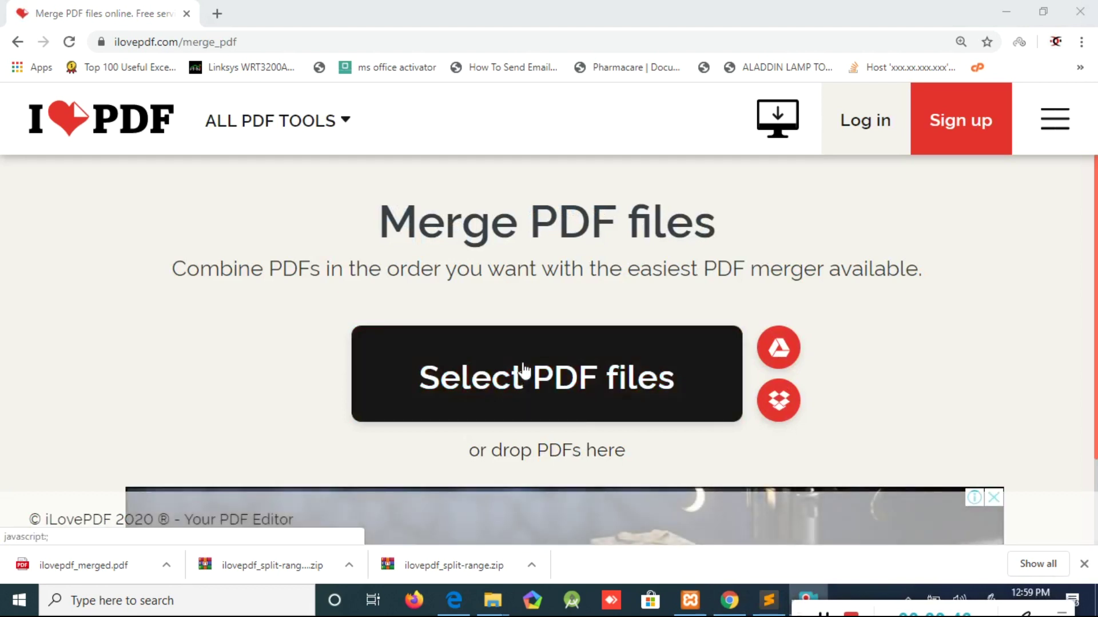
Step: Add ms-excel-exercises-1-3.pdf and ms-excel-exercises-8.pdf from ilovepdf_split-range to the merge list
click(525, 370)
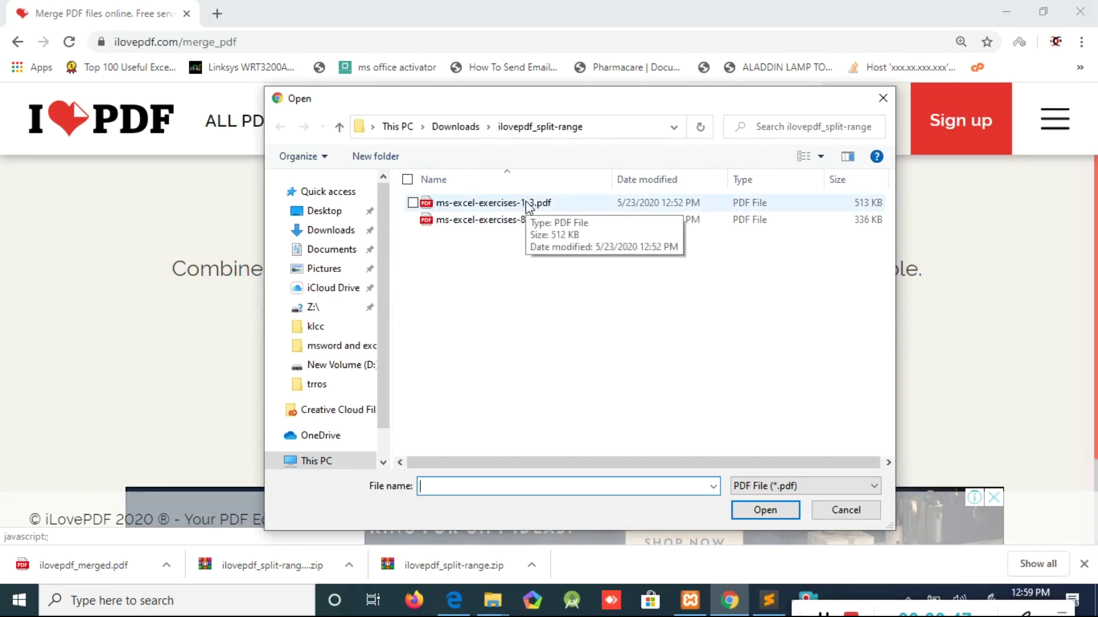
click(527, 203)
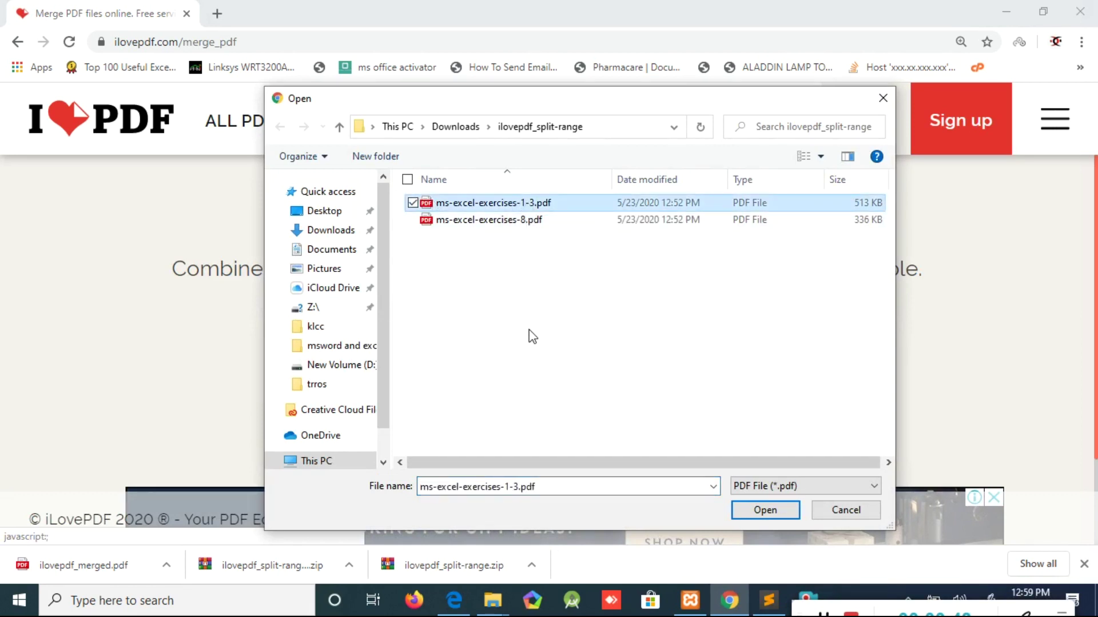
ctrl+click(479, 221)
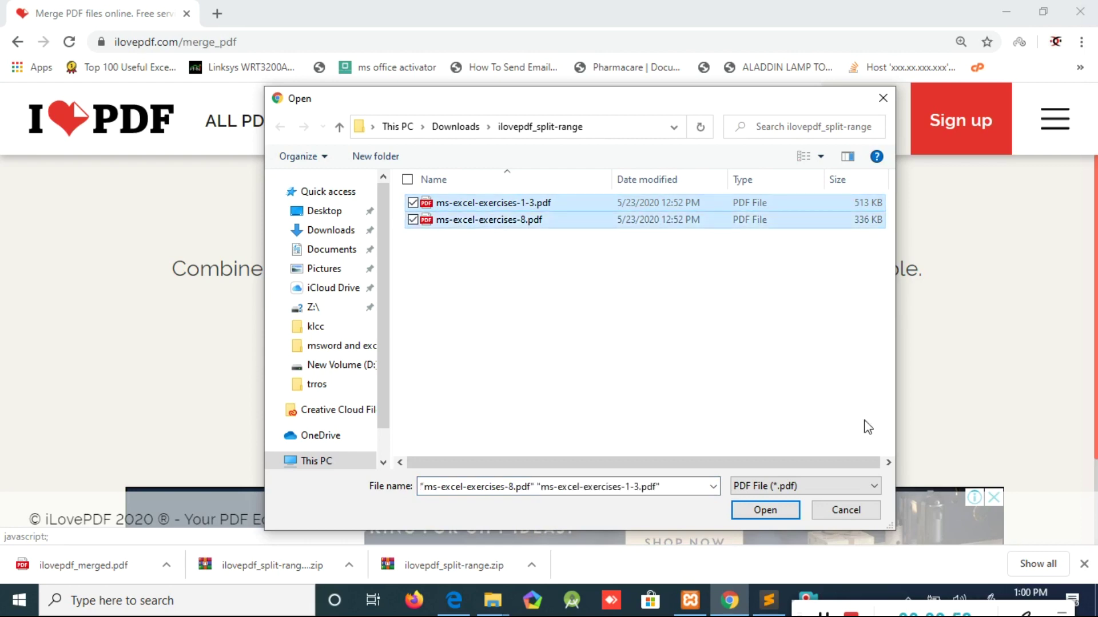
click(765, 510)
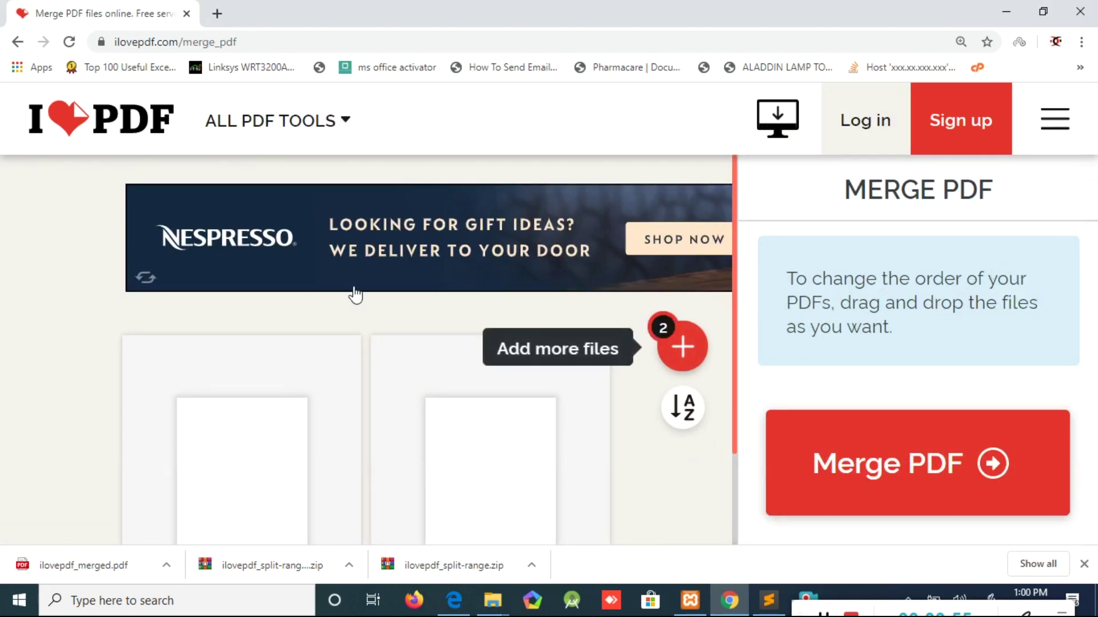
Step: Merge the 3-page file and the page-8 file into one PDF
scroll(462, 346, down, 2)
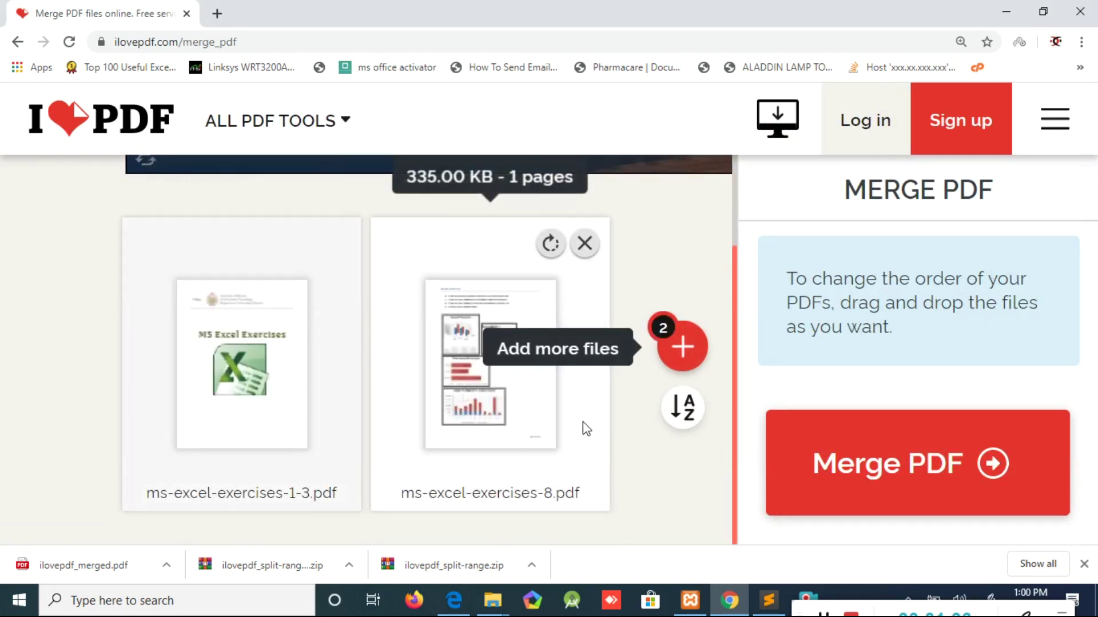
click(942, 474)
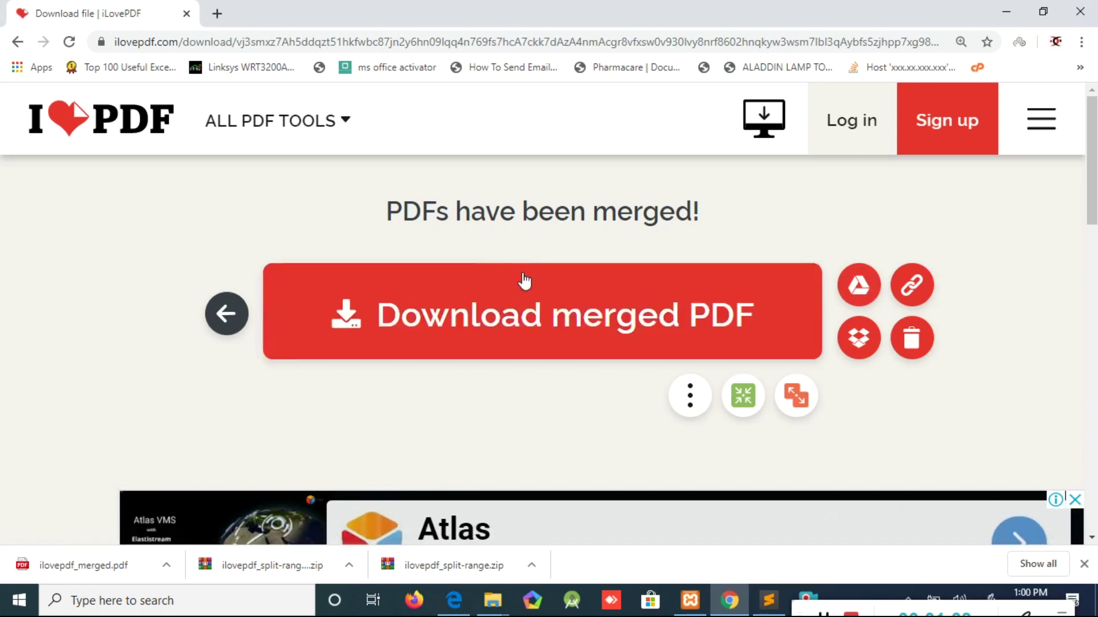
Step: Download the merged PDF and open ilovepdf_merged (1).pdf from the download shelf
click(529, 310)
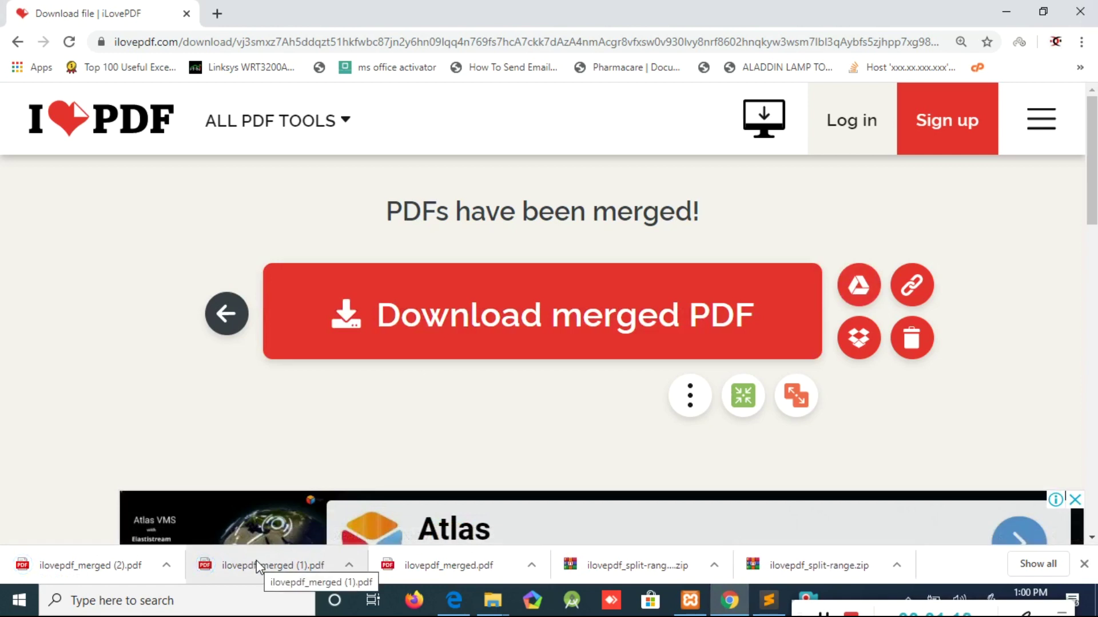
double_click(256, 561)
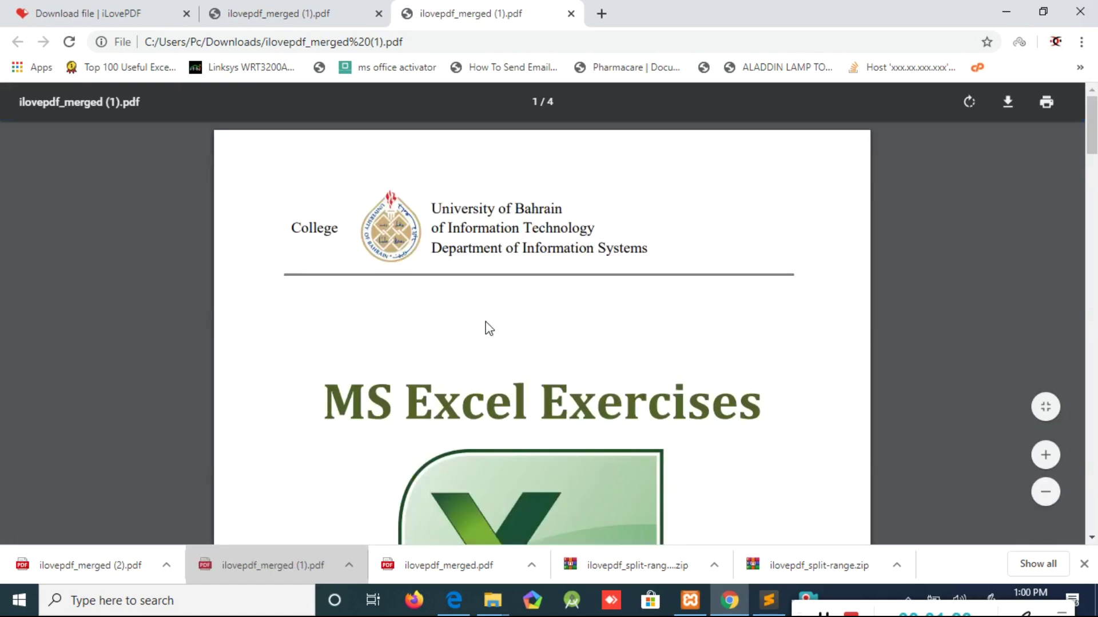
scroll(487, 329, down, 20)
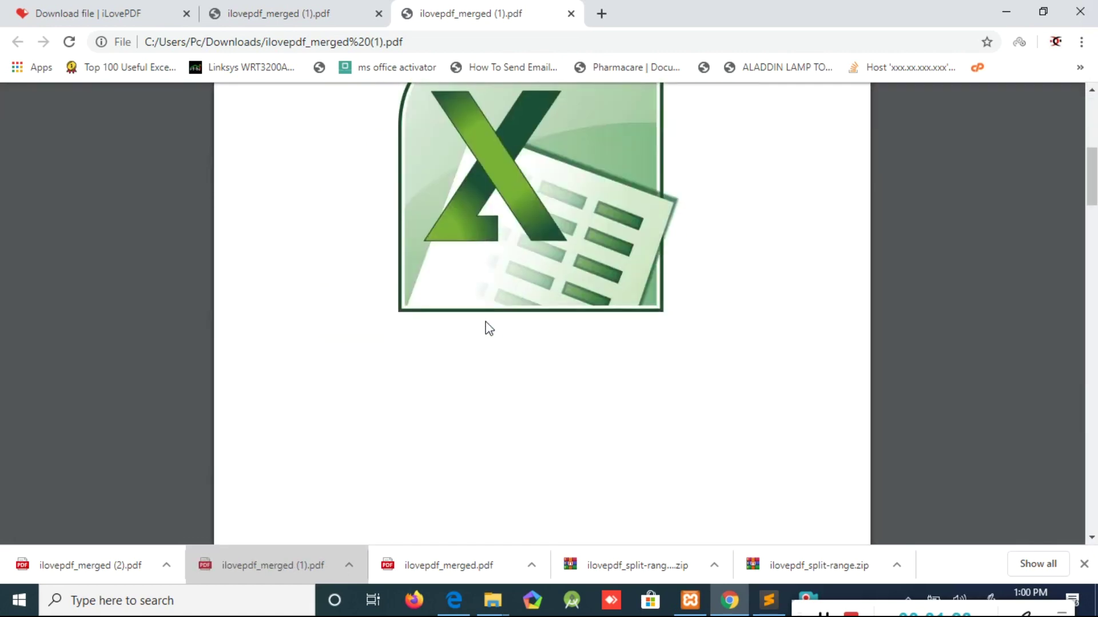
scroll(485, 322, down, 20)
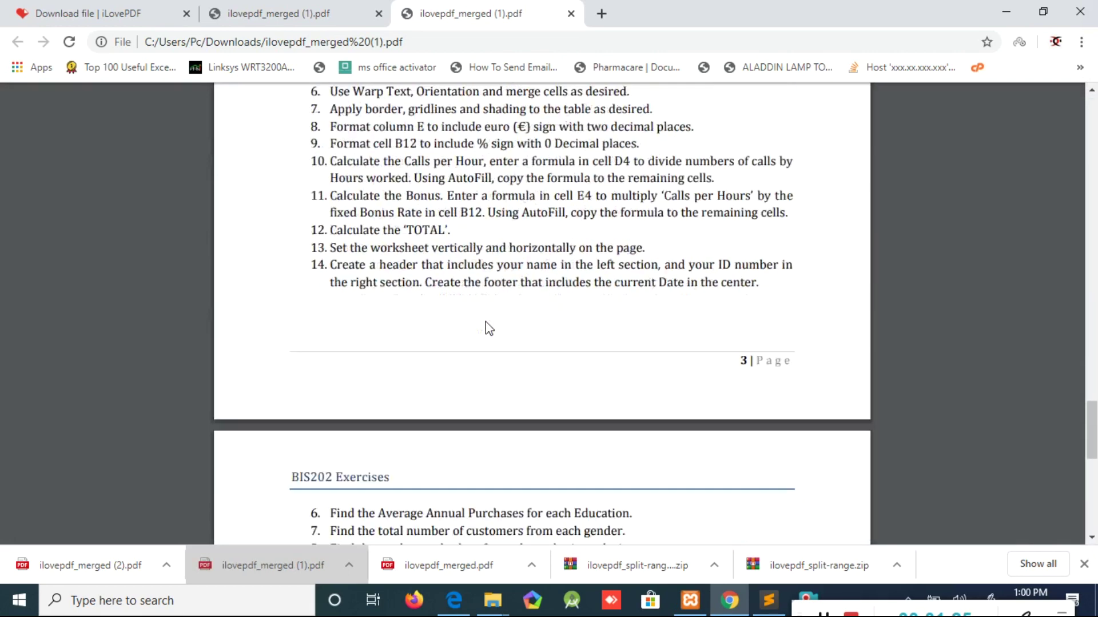
scroll(489, 328, down, 3)
scroll(489, 329, up, 14)
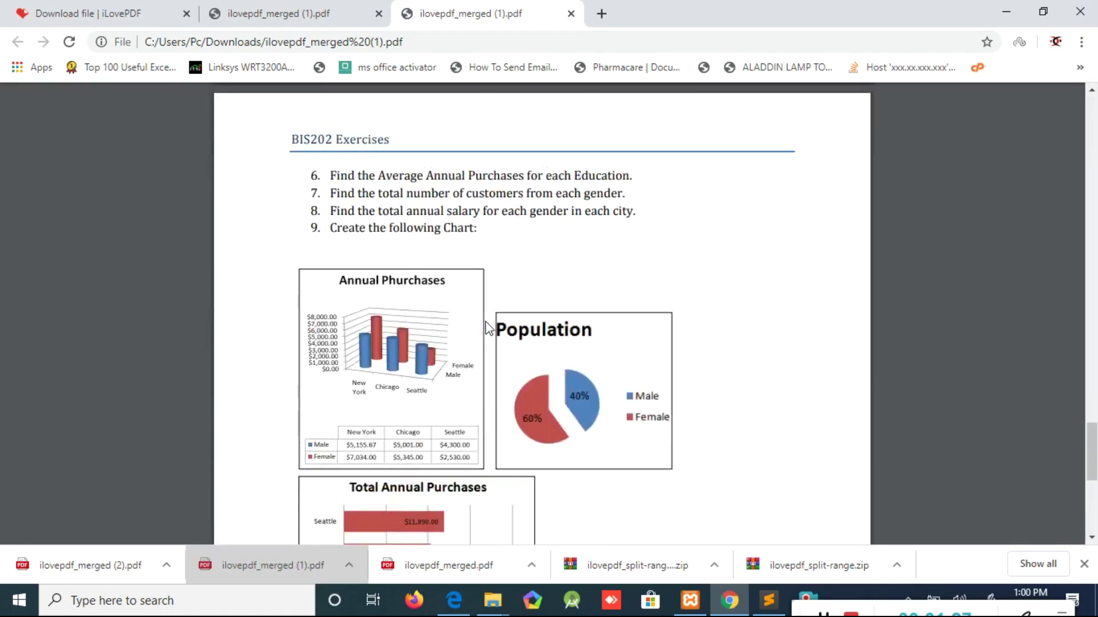
scroll(488, 329, down, 6)
scroll(489, 329, down, 8)
scroll(489, 329, up, 20)
scroll(489, 328, up, 20)
scroll(489, 328, down, 15)
scroll(487, 328, down, 20)
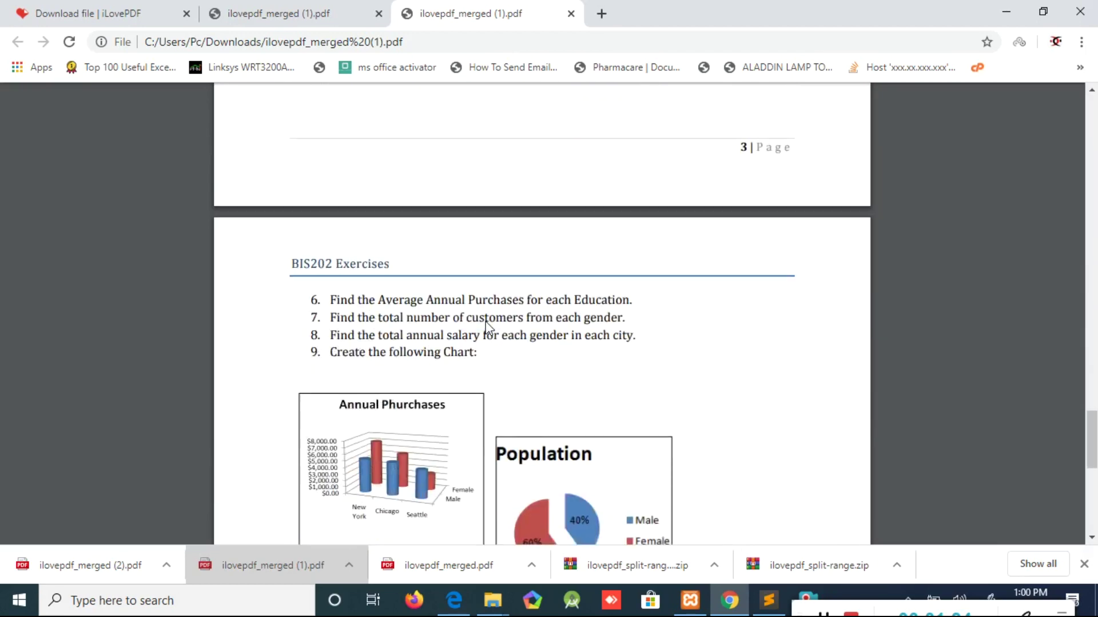